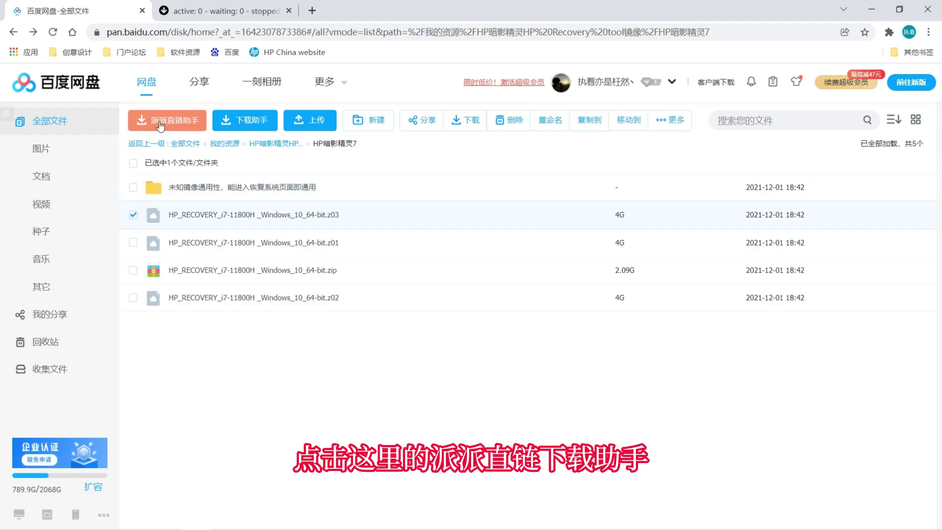
- Get the .z03 recovery file's direct link with 派派直链助手 and send it to Aria2, confirming 发送成功
{"action": "left_click", "coordinate": [179, 123]}
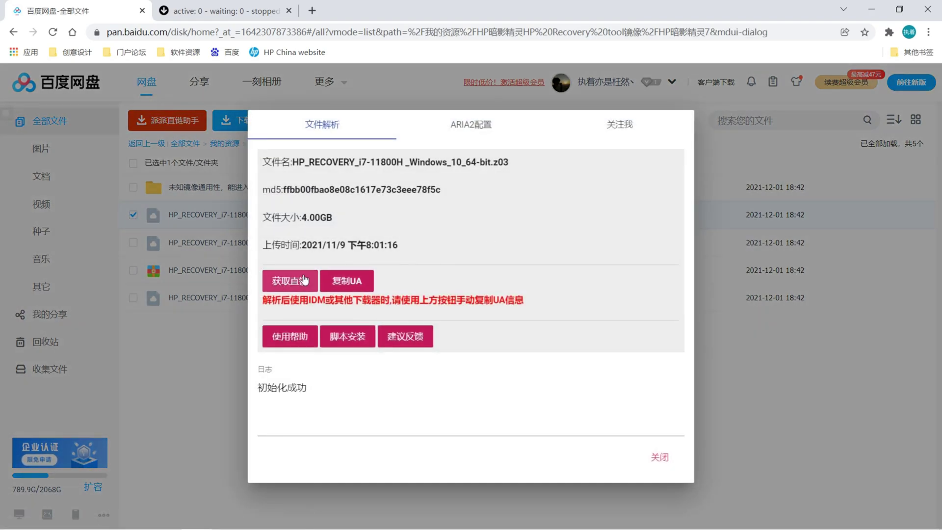
{"action": "left_click", "coordinate": [291, 281]}
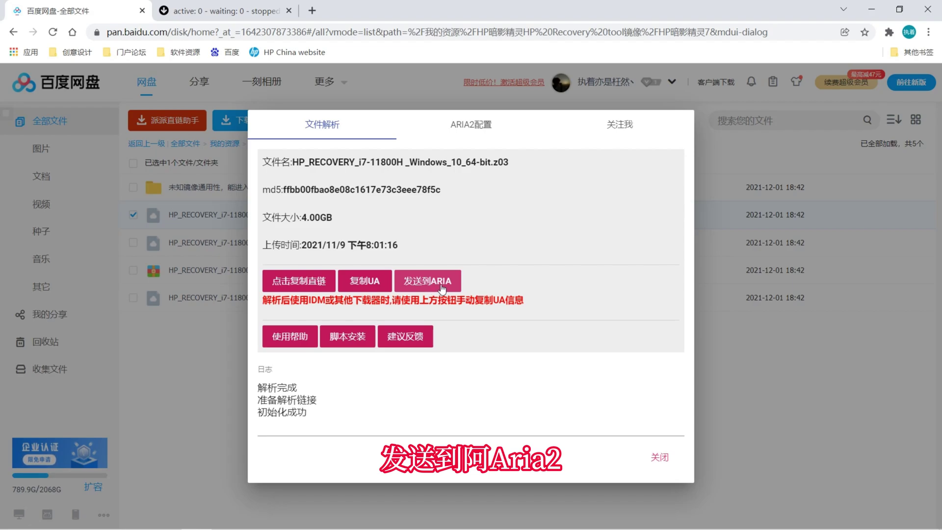
{"action": "left_click", "coordinate": [445, 284]}
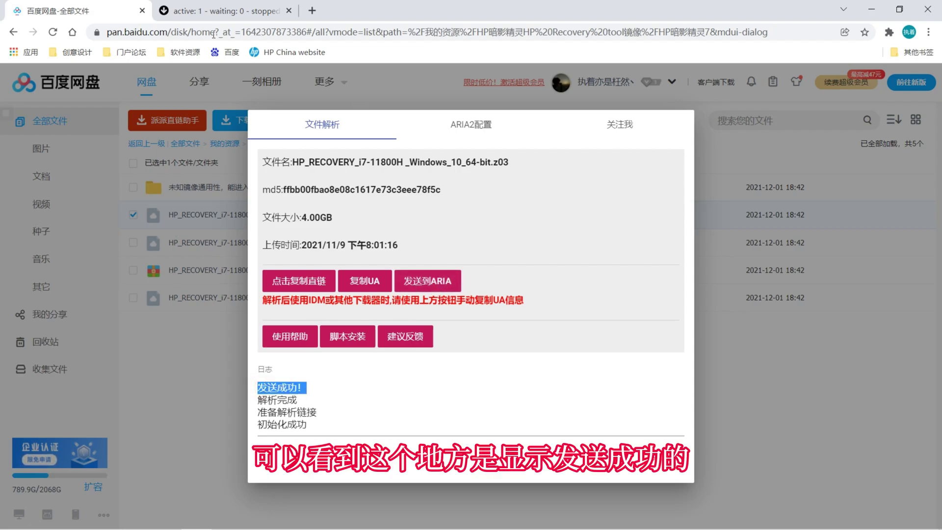
- Switch to the 127.0.0.1 Aria2 WebUI and expand the .z03 download's details, showing about 30 MB/s
{"action": "left_click", "coordinate": [221, 10]}
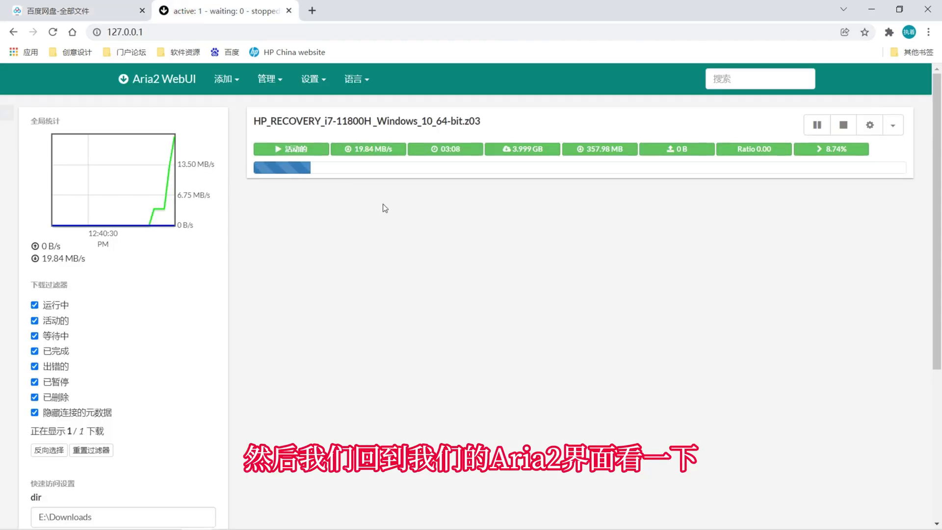
{"action": "left_click_drag", "start_coordinate": [43, 259], "coordinate": [82, 260]}
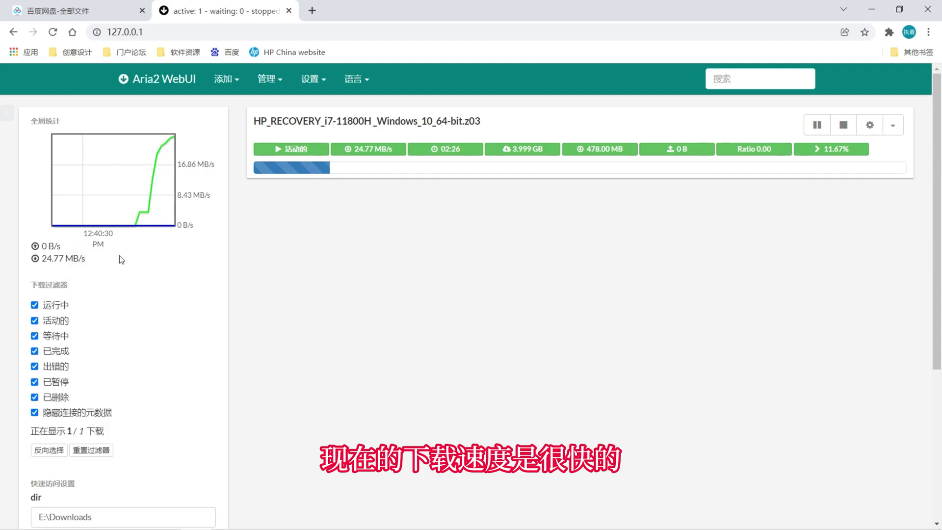
{"action": "left_click", "coordinate": [366, 147]}
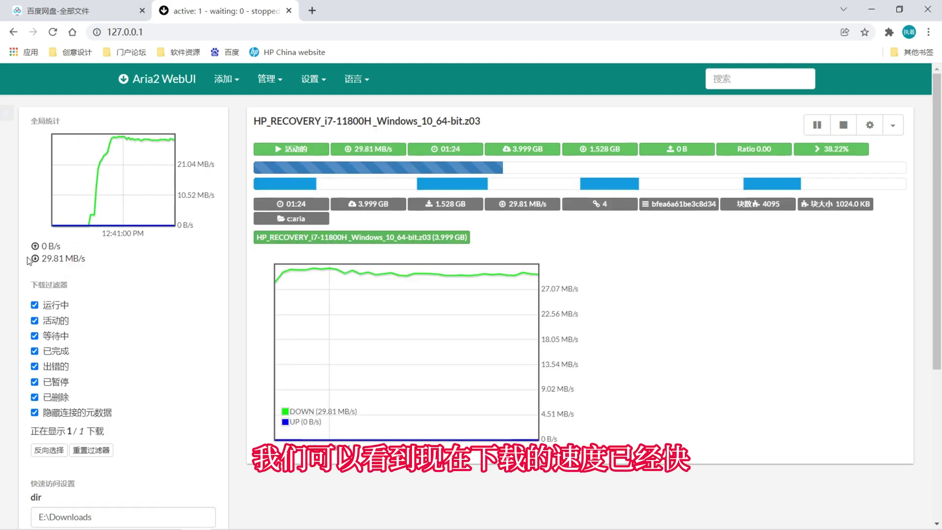
{"action": "left_click_drag", "start_coordinate": [47, 255], "coordinate": [64, 258]}
{"action": "left_click", "coordinate": [95, 260]}
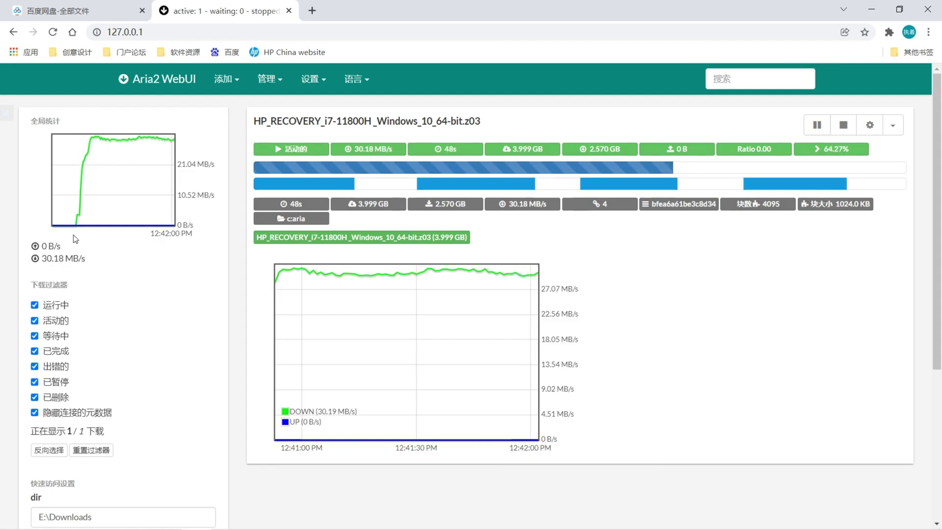
{"action": "left_click", "coordinate": [226, 79]}
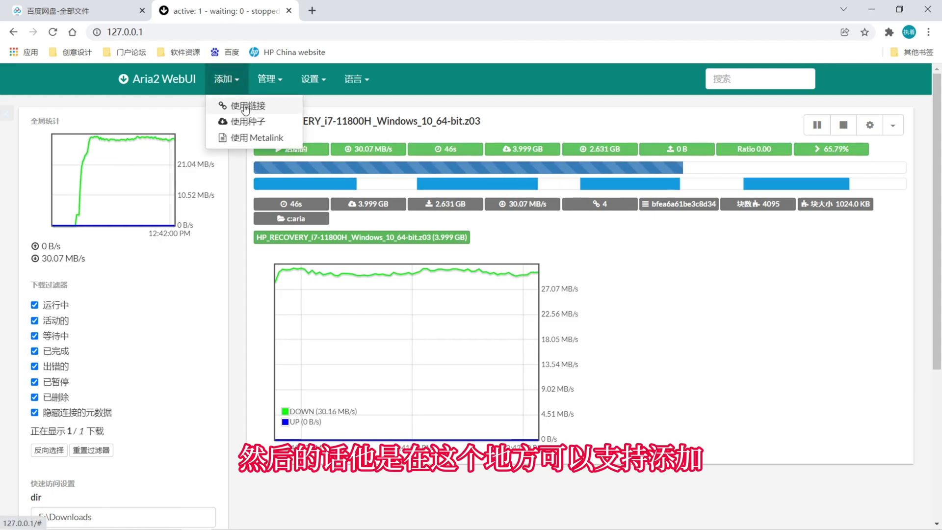
{"action": "left_click", "coordinate": [251, 107]}
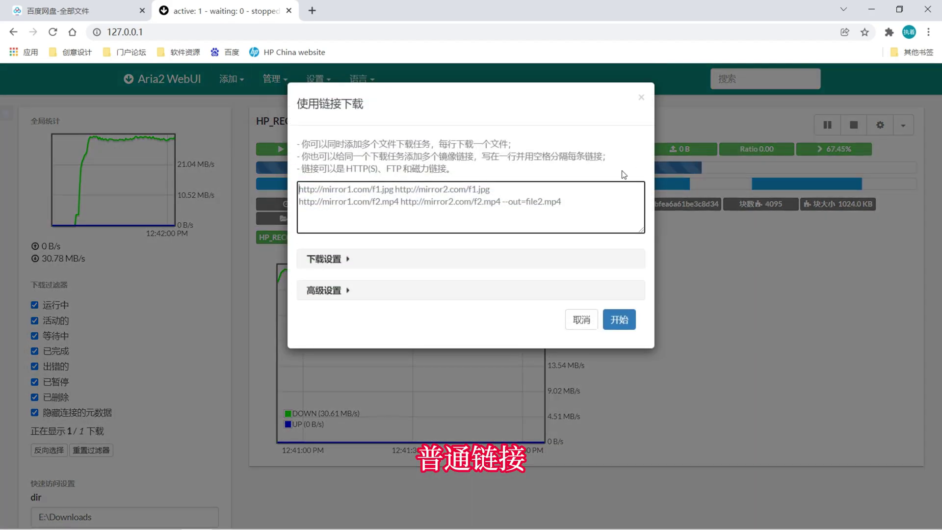
{"action": "left_click", "coordinate": [577, 317]}
{"action": "left_click", "coordinate": [225, 79]}
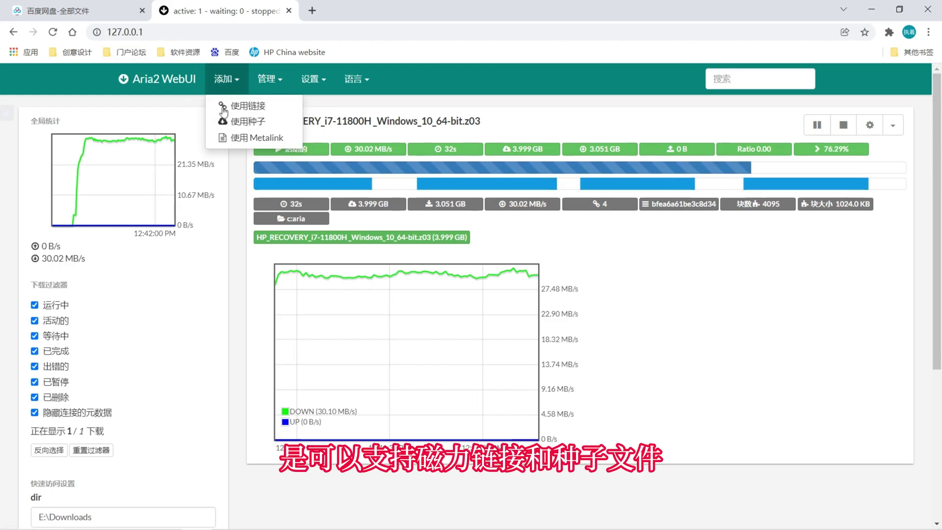
{"action": "left_click", "coordinate": [181, 302]}
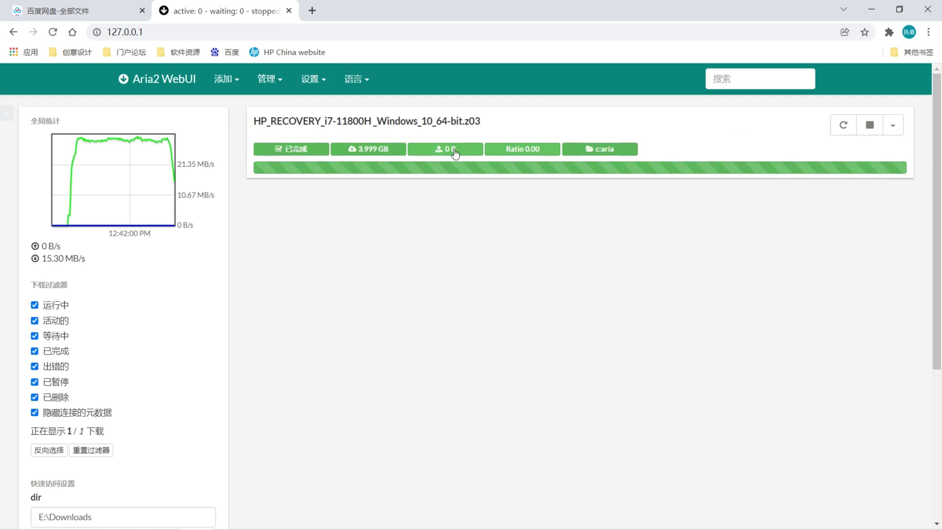
- Expand the completed .z03 download to show its 3.999 GB size saved to c:aria
{"action": "left_click", "coordinate": [405, 132]}
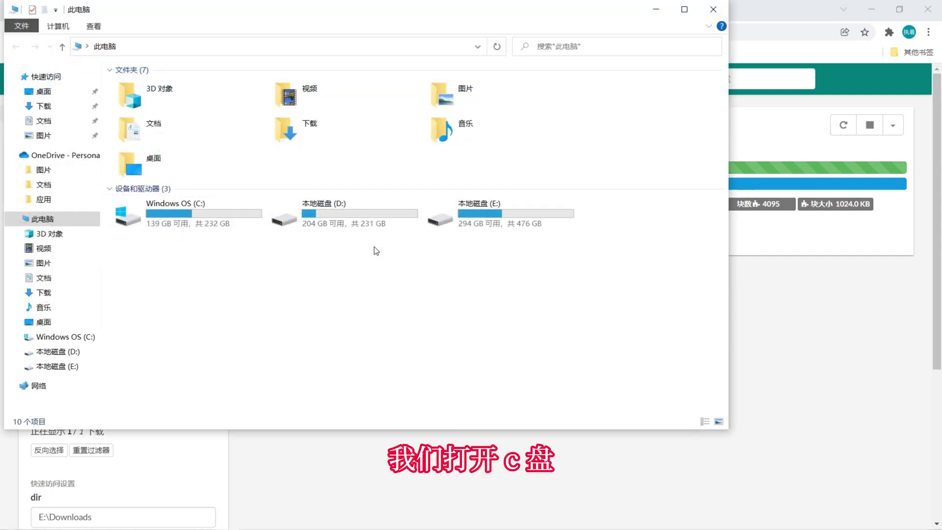
- Open the HP_RECOVERY .z03 file's properties in C:\aria, confirming its 3.99 GB size
{"action": "double_click", "coordinate": [227, 225]}
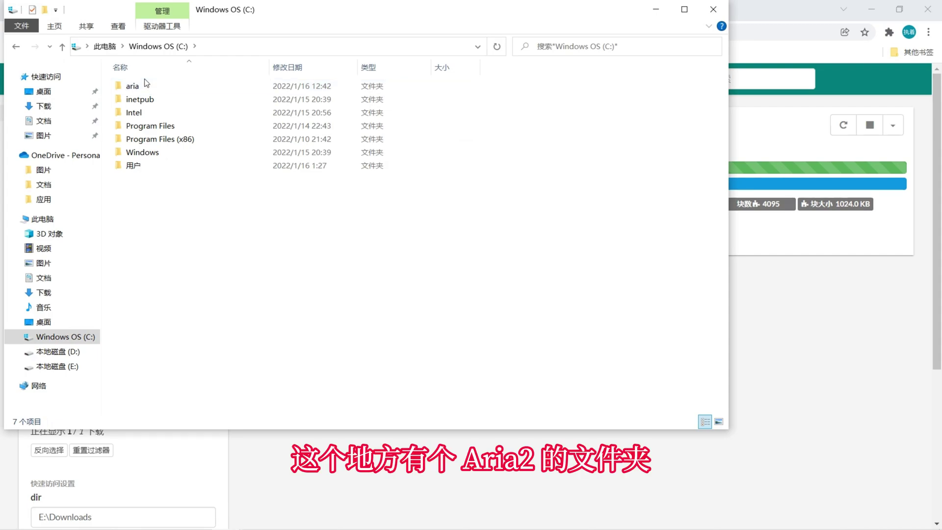
{"action": "double_click", "coordinate": [143, 84]}
{"action": "left_click", "coordinate": [176, 87]}
{"action": "right_click", "coordinate": [184, 80]}
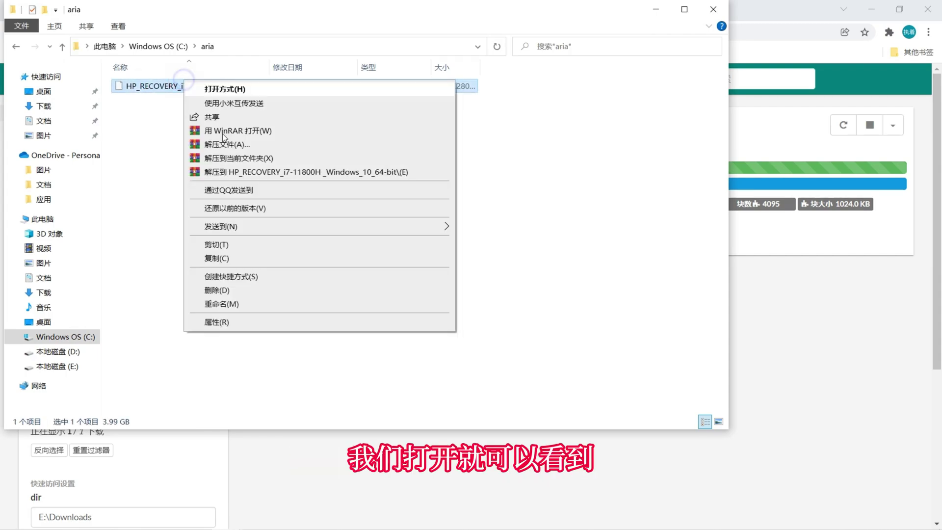
{"action": "left_click", "coordinate": [216, 322]}
{"action": "left_click_drag", "start_coordinate": [264, 242], "coordinate": [376, 260]}
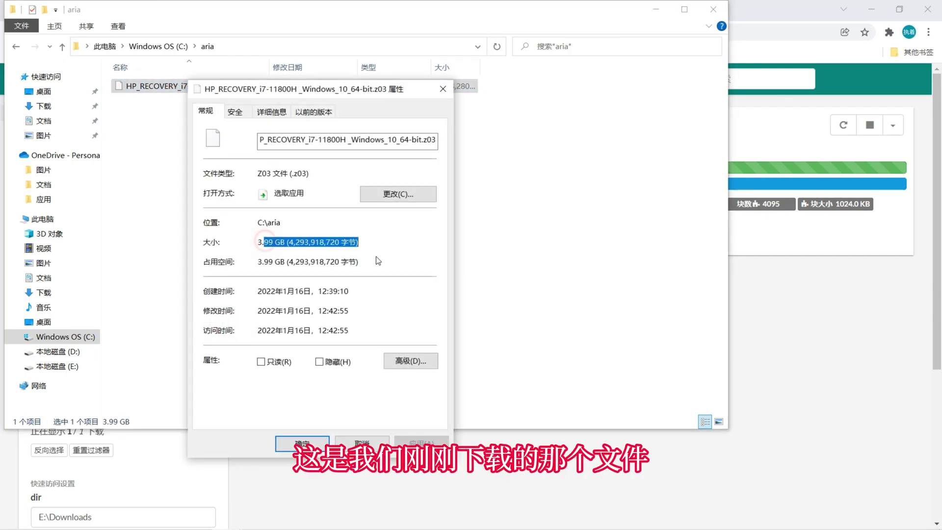
{"action": "left_click", "coordinate": [269, 258]}
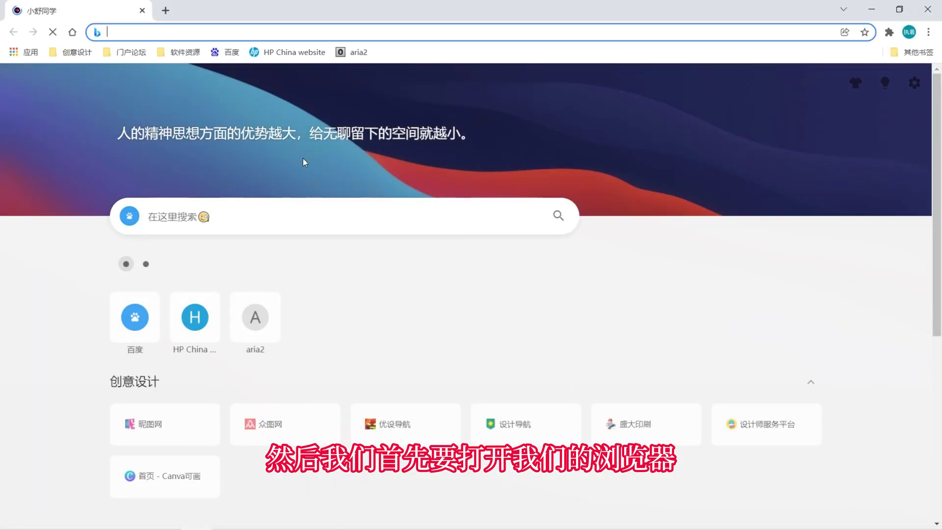
{"action": "type", "text": "wwww"}
{"action": "key", "text": "Return"}
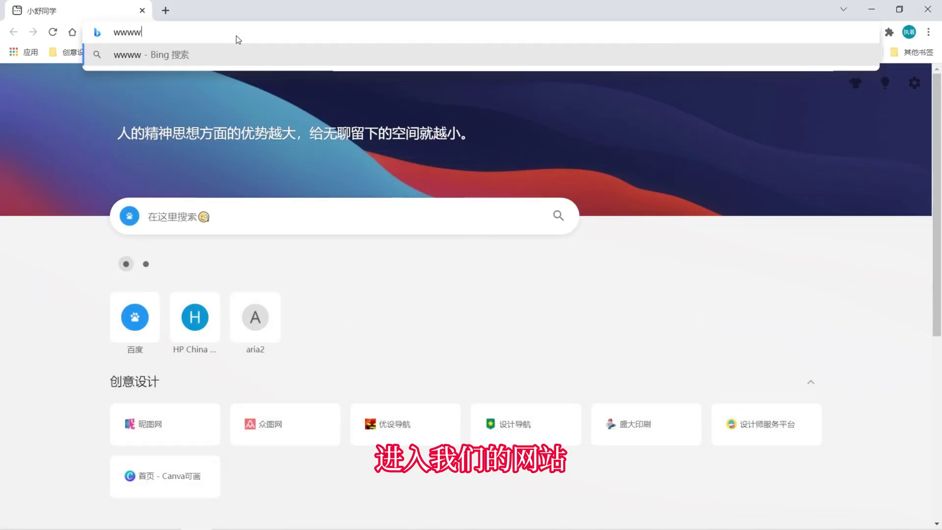
{"action": "type", "text": ".a"}
{"action": "type", "text": "yangcc"}
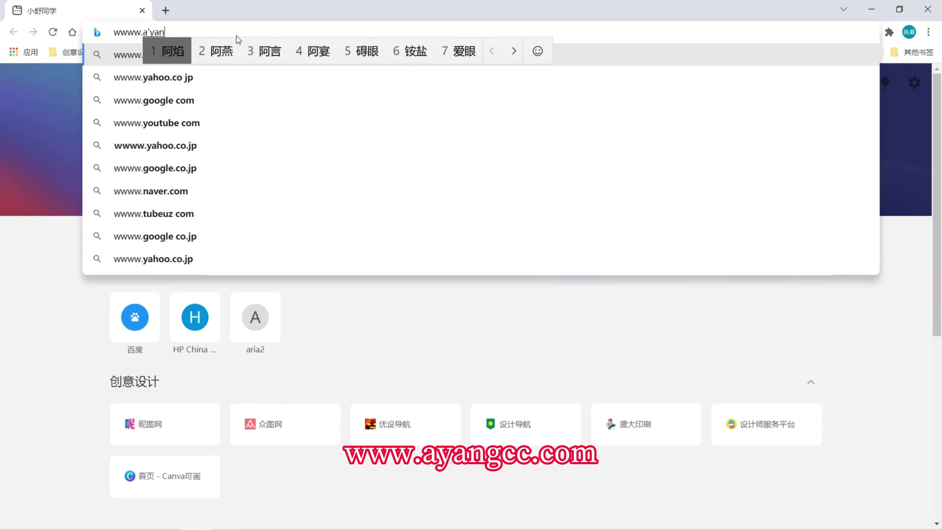
{"action": "key", "text": "Return"}
{"action": "type", "text": ".com"}
{"action": "key", "text": "Return"}
{"action": "key", "text": "Return"}
- Open the Aria2 小白安装使用教程 article and follow its Aria2官网 link
{"action": "scroll", "coordinate": [388, 166], "scroll_direction": "down", "scroll_amount": 5}
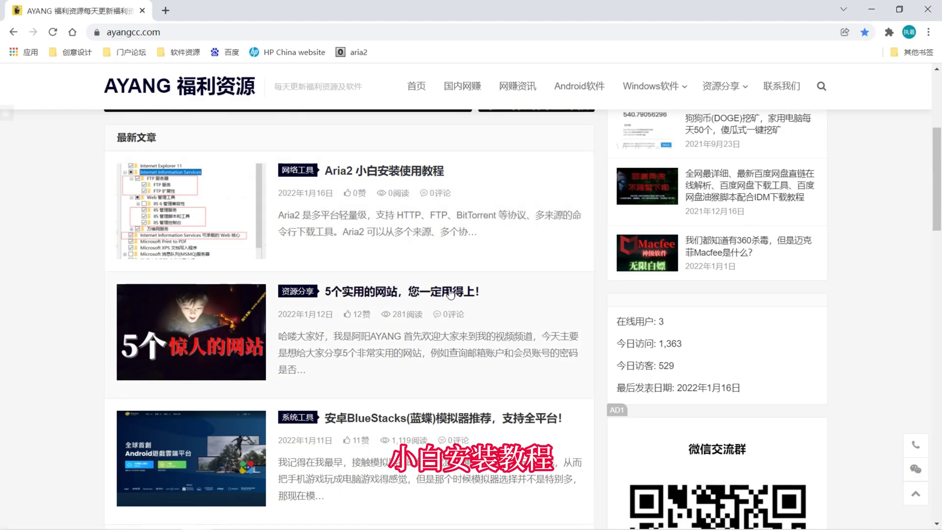
{"action": "left_click", "coordinate": [422, 171]}
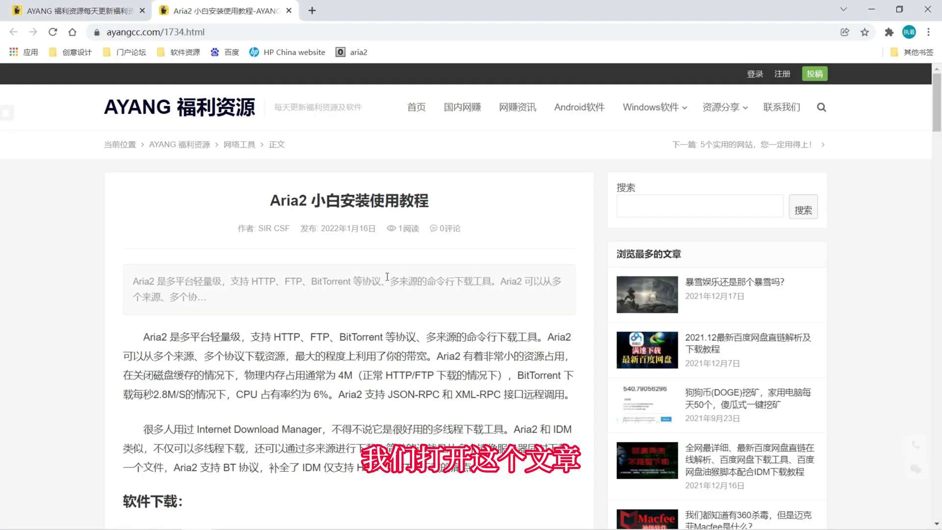
{"action": "scroll", "coordinate": [387, 277], "scroll_direction": "down", "scroll_amount": 6}
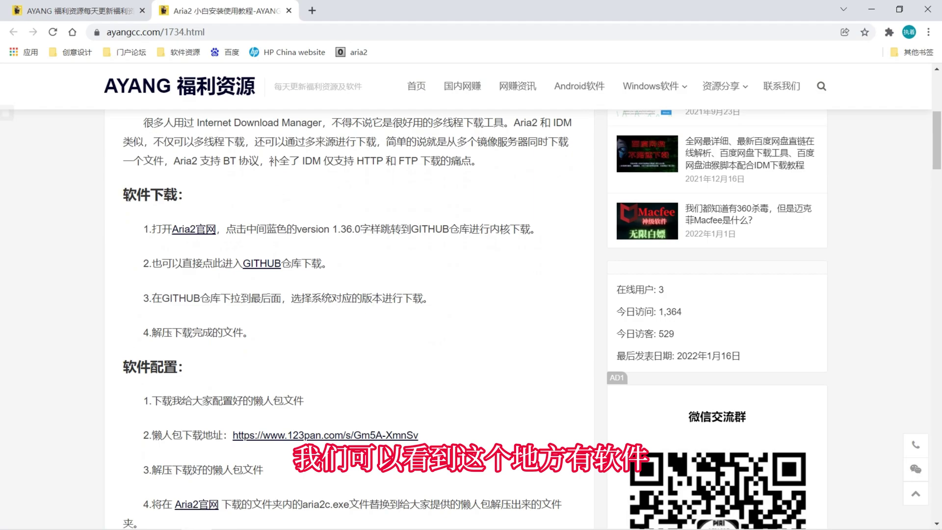
{"action": "left_click", "coordinate": [198, 234]}
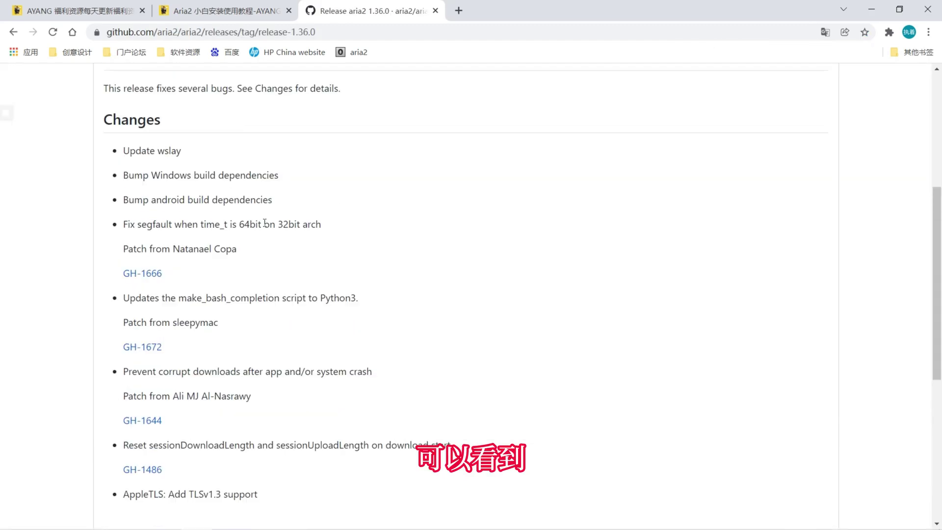
- Download aria2-1.36.0-win-64bit-build1.zip from the 1.36.0 release assets
{"action": "scroll", "coordinate": [264, 224], "scroll_direction": "up", "scroll_amount": 1}
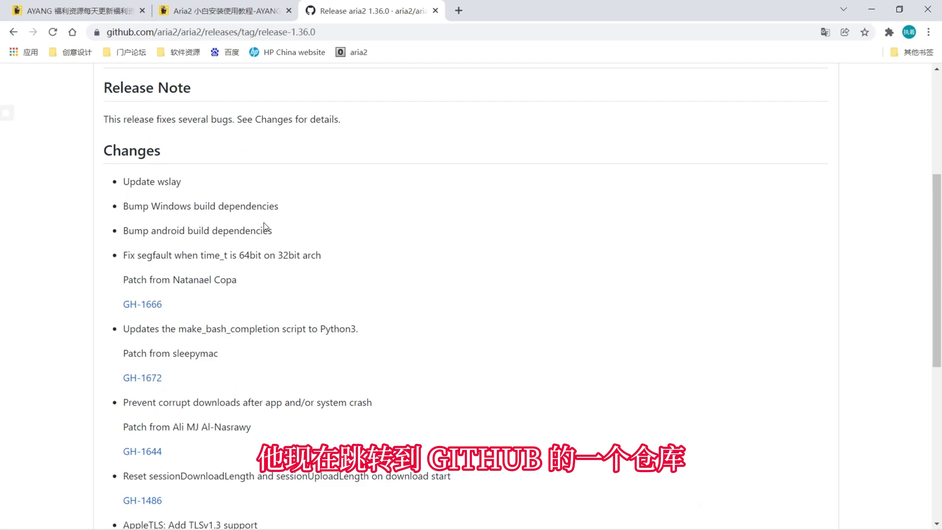
{"action": "scroll", "coordinate": [264, 227], "scroll_direction": "down", "scroll_amount": 7}
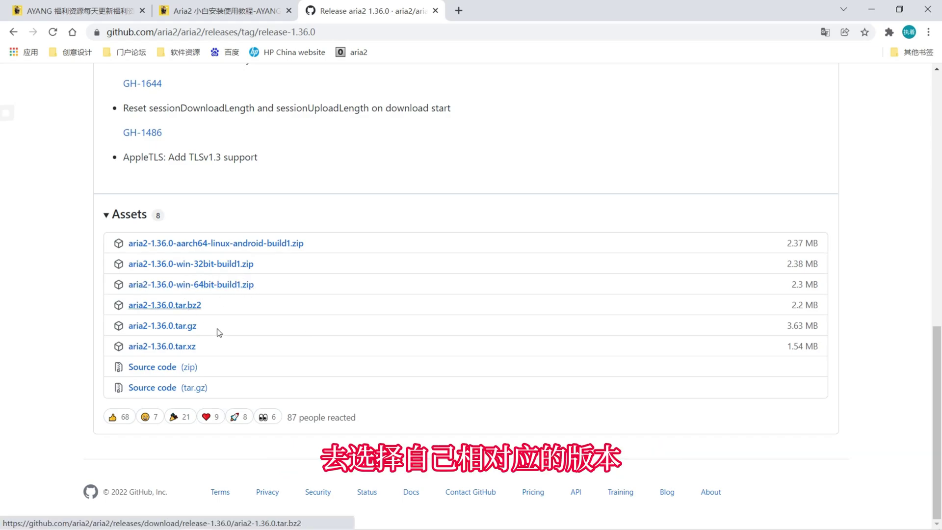
{"action": "left_click", "coordinate": [184, 288]}
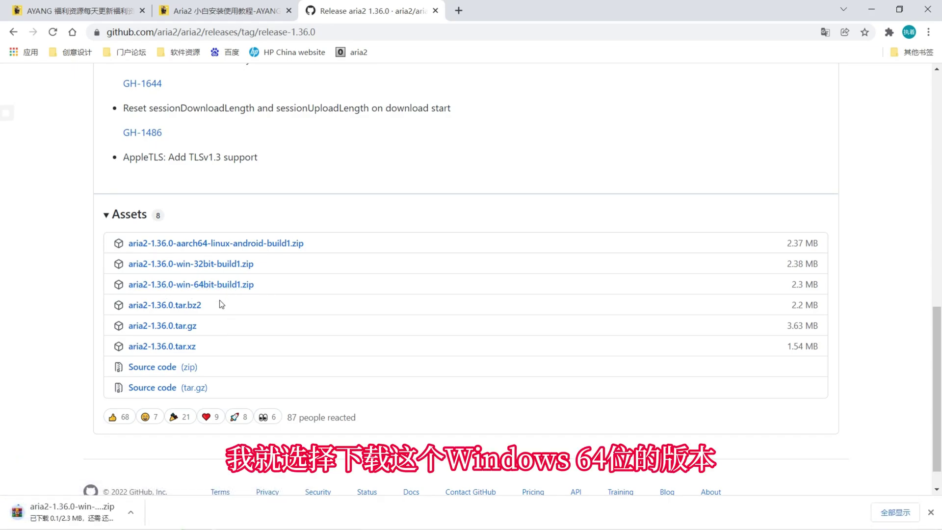
- Open the tutorial's GitHub release link, then return to the tutorial article
{"action": "left_click", "coordinate": [206, 10]}
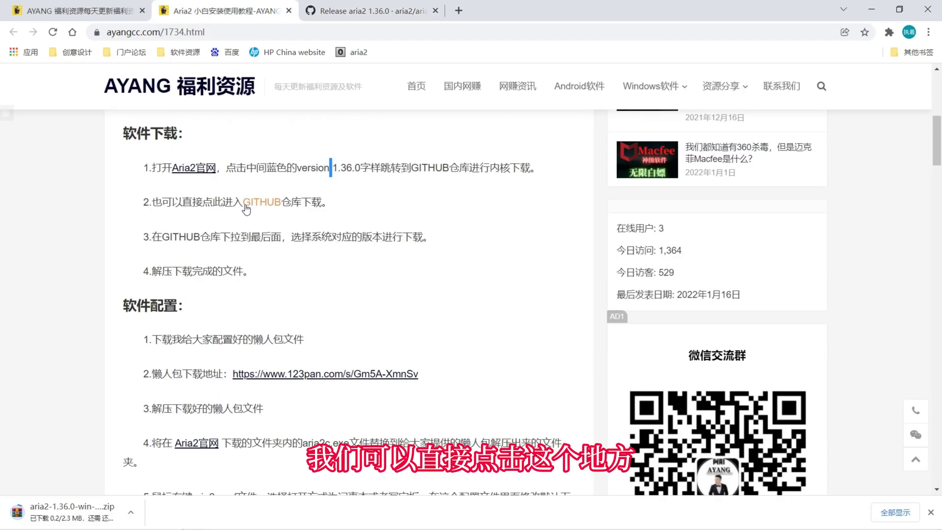
{"action": "left_click", "coordinate": [255, 205]}
{"action": "scroll", "coordinate": [378, 355], "scroll_direction": "down", "scroll_amount": 10}
{"action": "left_click", "coordinate": [235, 7]}
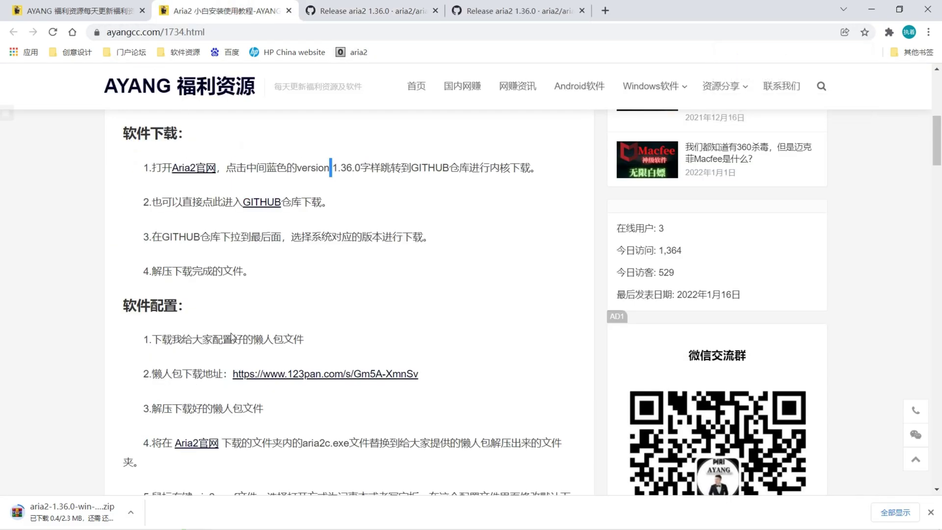
- View the tutorial's 123pan share page for Aria2-1.36.0.rar, then close that tab
{"action": "scroll", "coordinate": [232, 334], "scroll_direction": "down", "scroll_amount": 2}
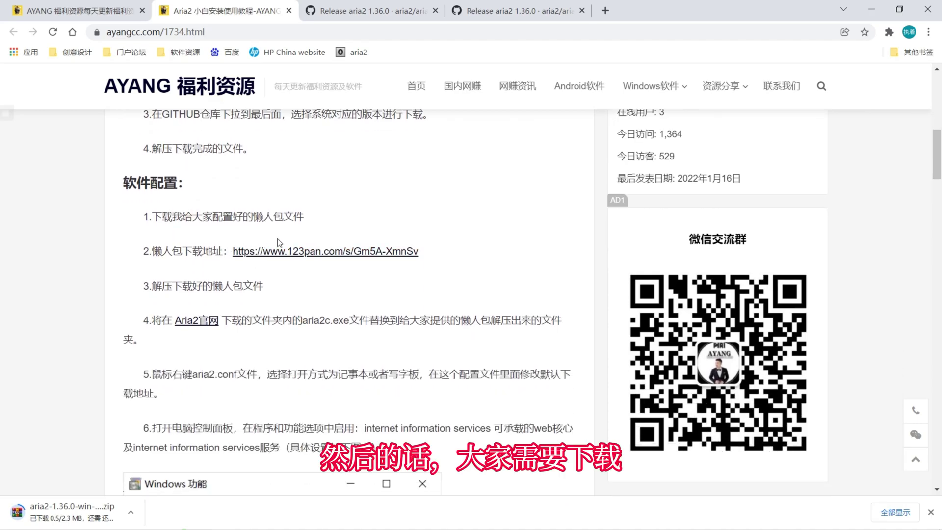
{"action": "left_click_drag", "start_coordinate": [158, 247], "coordinate": [234, 255]}
{"action": "left_click", "coordinate": [314, 284]}
{"action": "left_click", "coordinate": [331, 254]}
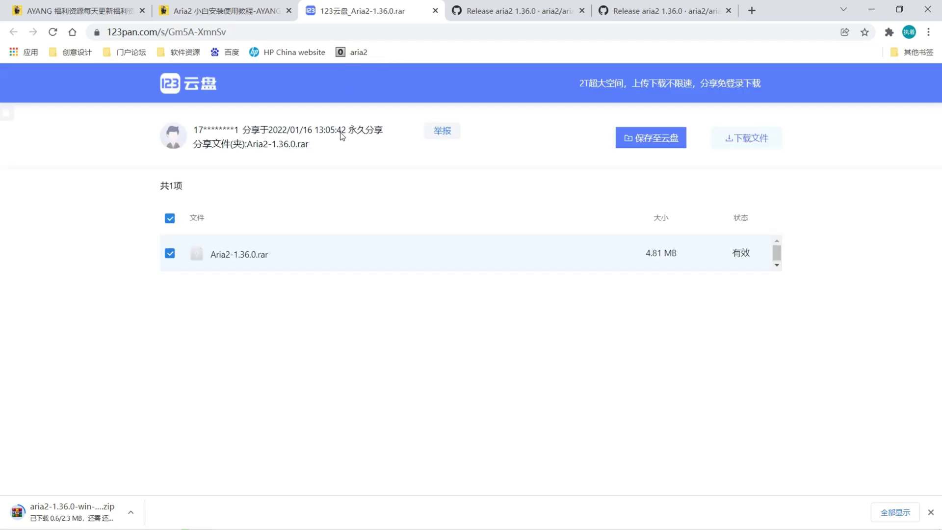
{"action": "left_click", "coordinate": [435, 11]}
{"action": "scroll", "coordinate": [420, 276], "scroll_direction": "down", "scroll_amount": 3}
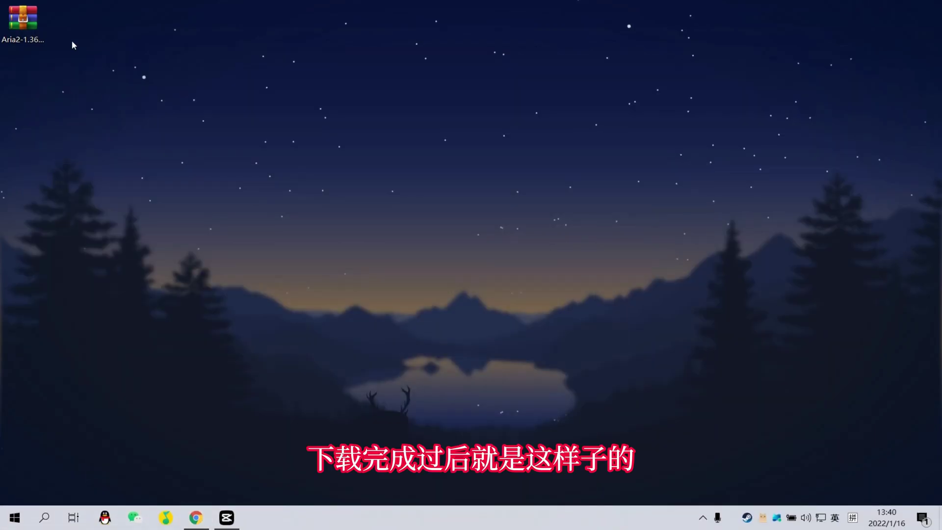
- Extract the Aria2-1.36.0 folder from the rar archive onto the desktop
{"action": "double_click", "coordinate": [22, 22]}
{"action": "left_click_drag", "start_coordinate": [309, 215], "coordinate": [116, 148]}
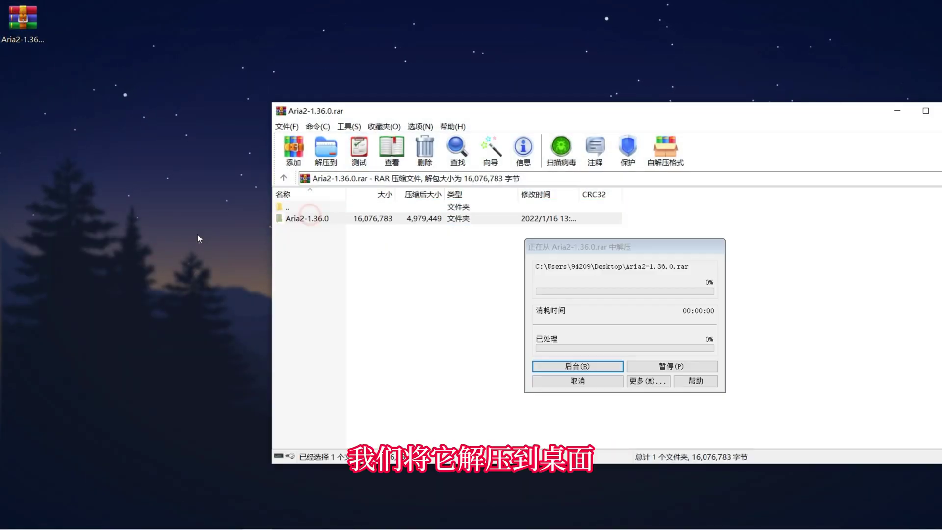
{"action": "left_click", "coordinate": [514, 281]}
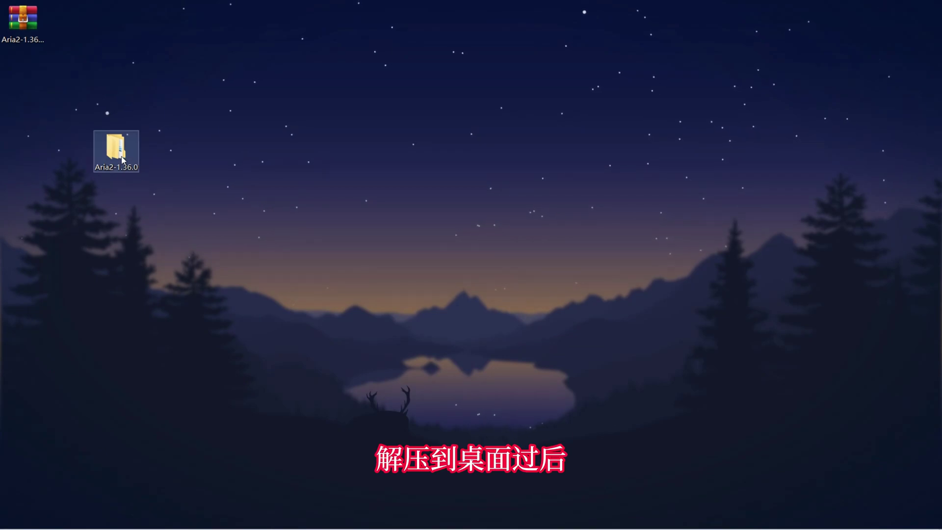
- Open the extracted folder showing its Aria2-1.36.0 and Webui-Aria2-Master subfolders
{"action": "double_click", "coordinate": [120, 150]}
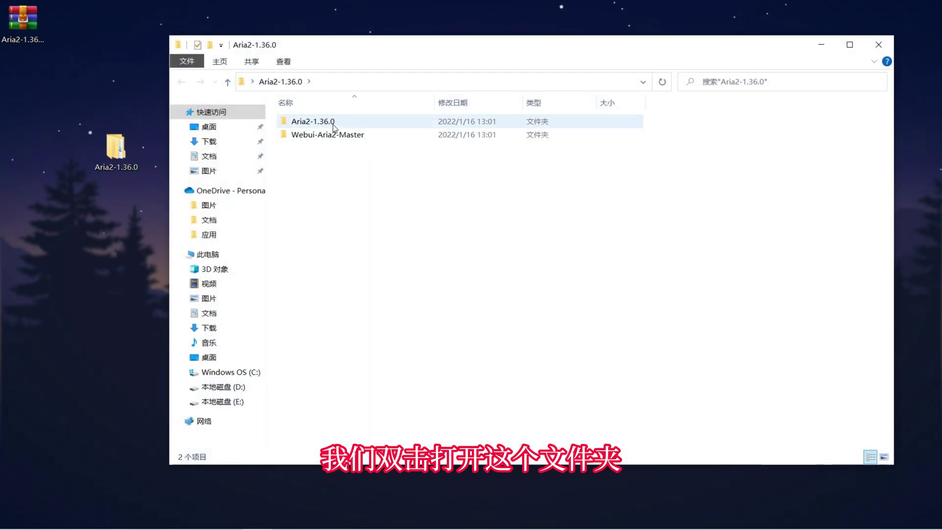
{"action": "left_click_drag", "start_coordinate": [346, 214], "coordinate": [318, 97]}
{"action": "left_click", "coordinate": [346, 225]}
{"action": "left_click_drag", "start_coordinate": [431, 239], "coordinate": [295, 114]}
- Search for 控制 (kongzhi) and open Control Panel
{"action": "left_click", "coordinate": [401, 267]}
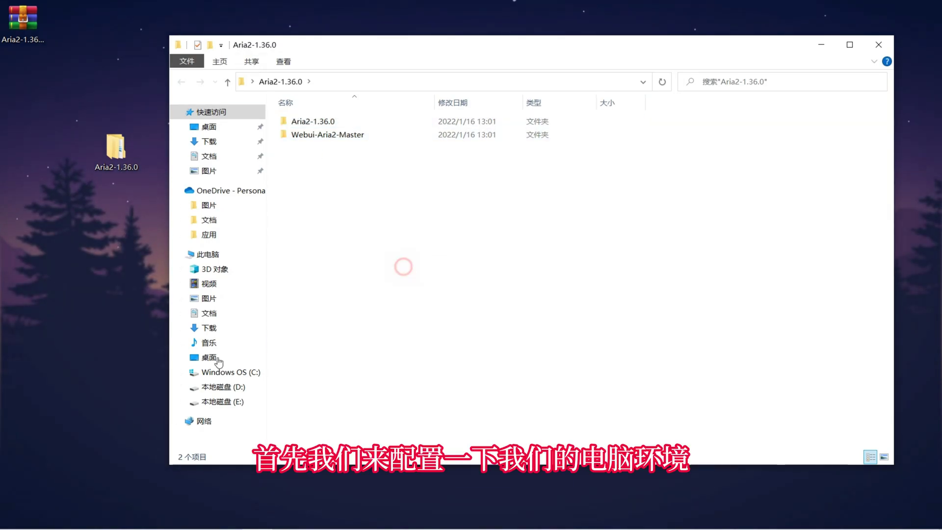
{"action": "left_click", "coordinate": [14, 517]}
{"action": "left_click", "coordinate": [43, 523]}
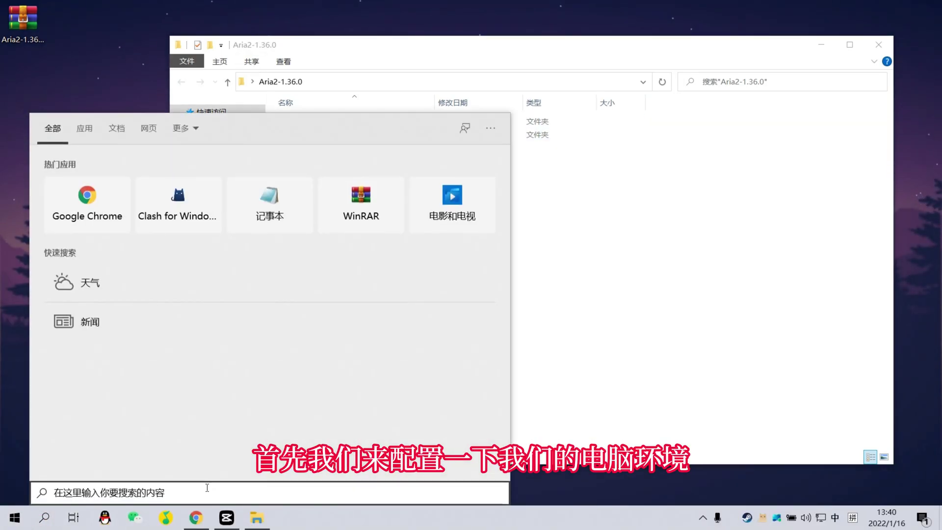
{"action": "type", "text": "kongzhi"}
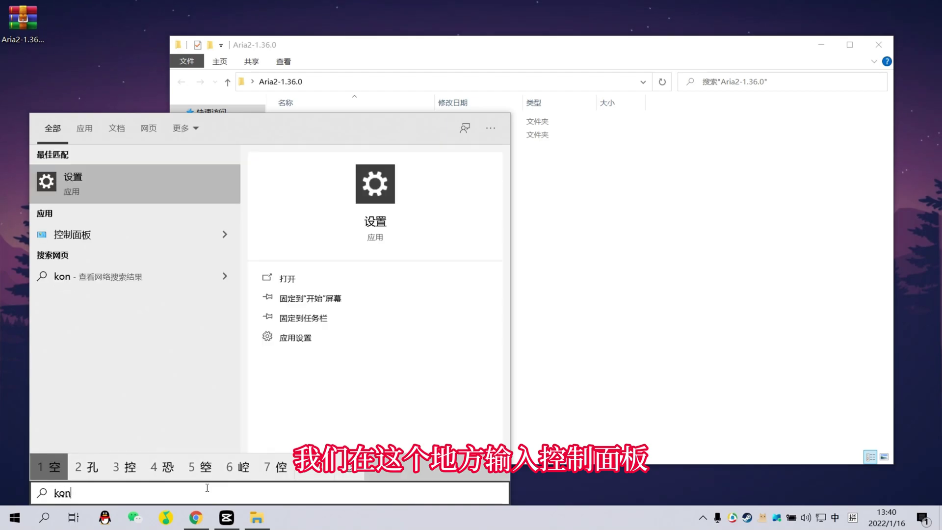
{"action": "key", "text": "space"}
{"action": "key", "text": "Escape"}
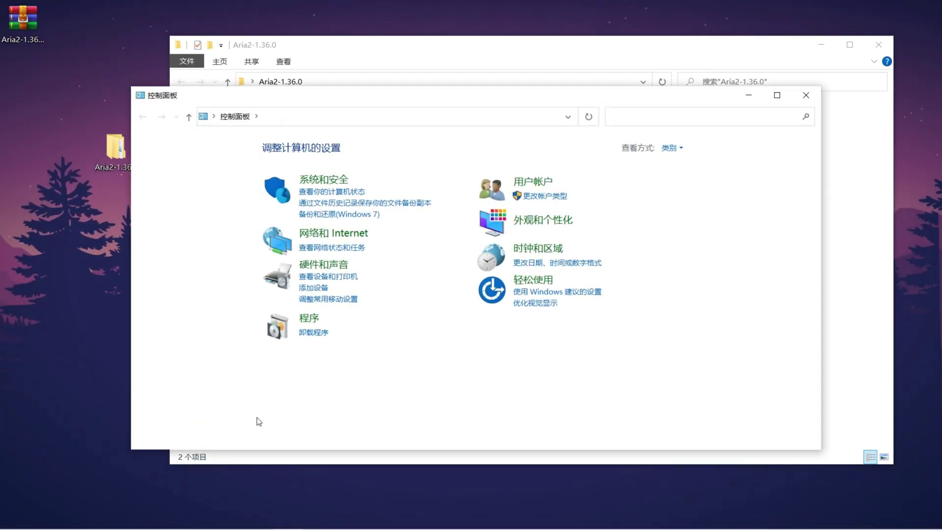
- In Windows features, enable Internet Information Services with Hostable Web Core and Web 管理工具
{"action": "left_click", "coordinate": [305, 320]}
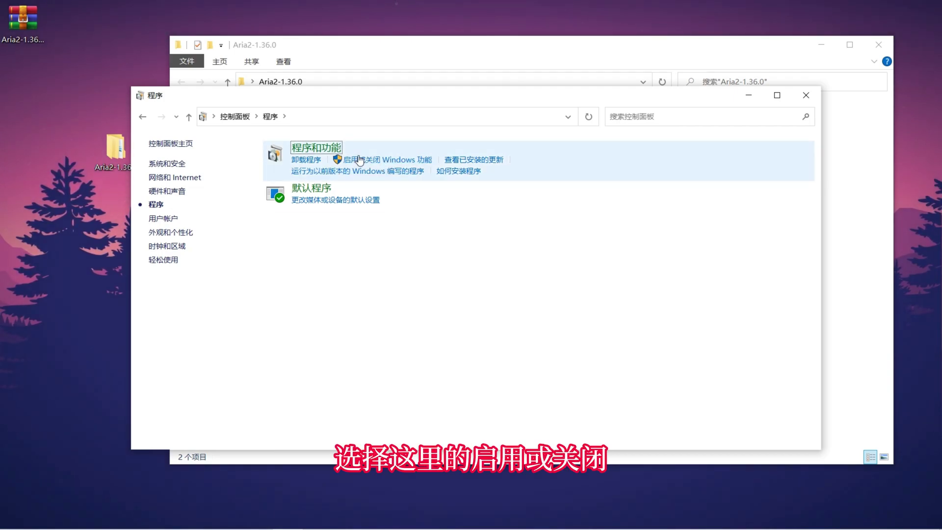
{"action": "left_click", "coordinate": [371, 161]}
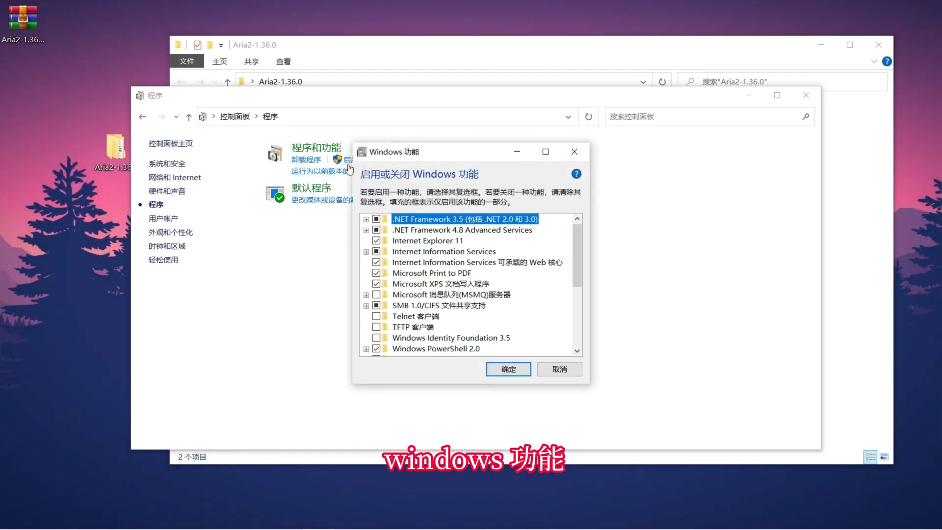
{"action": "left_click", "coordinate": [528, 266]}
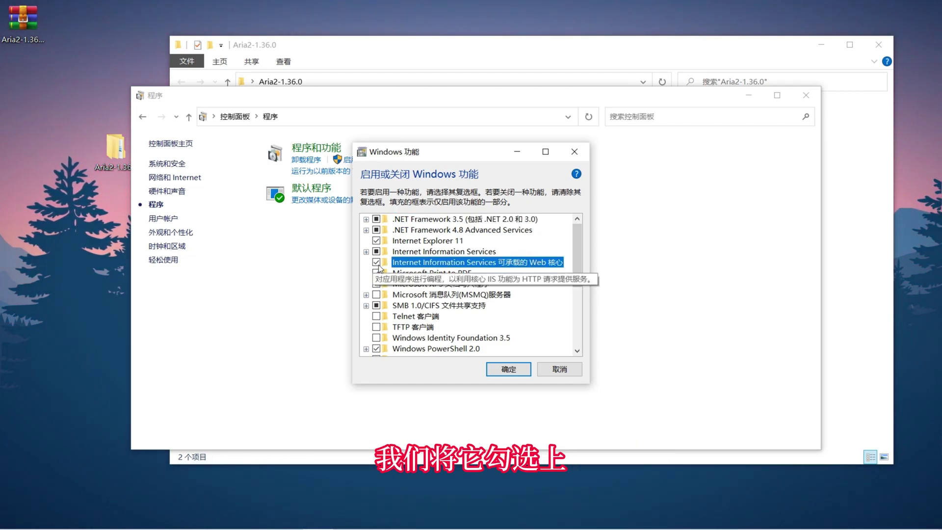
{"action": "left_click", "coordinate": [420, 251]}
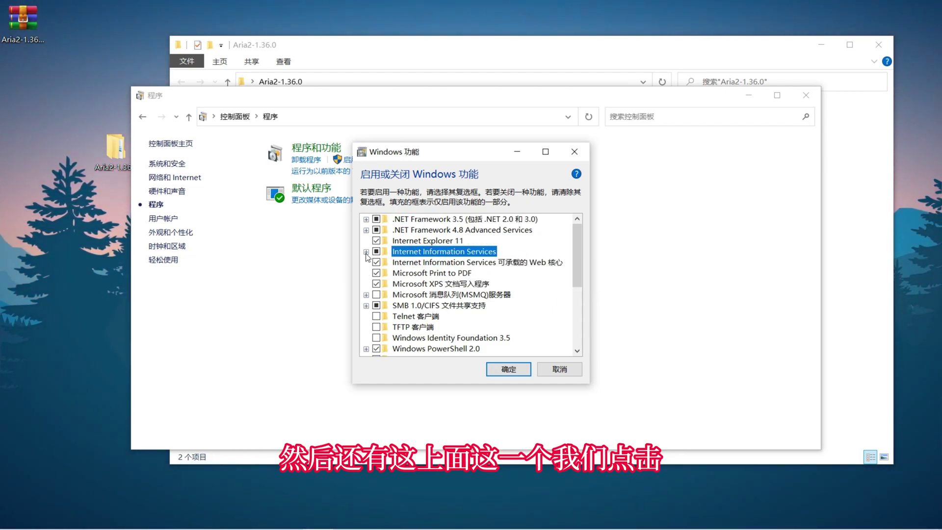
{"action": "left_click", "coordinate": [366, 252]}
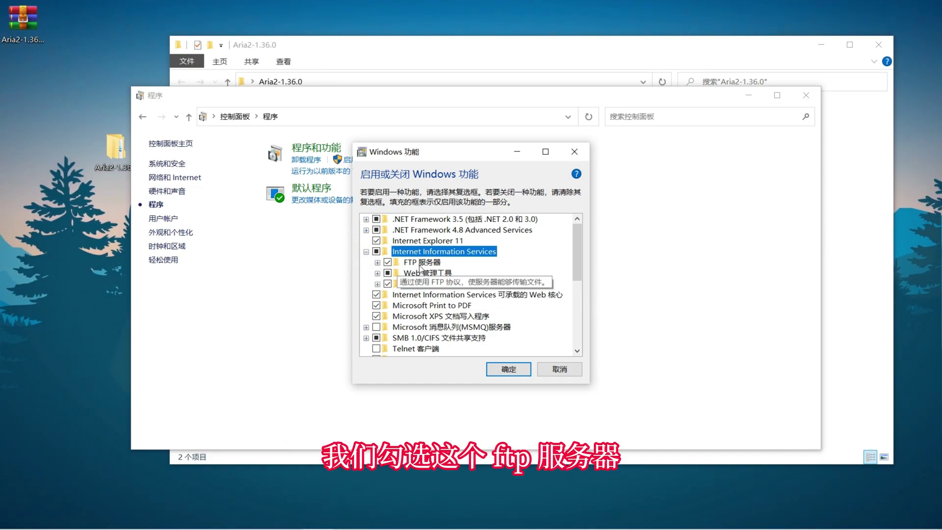
{"action": "left_click", "coordinate": [377, 273]}
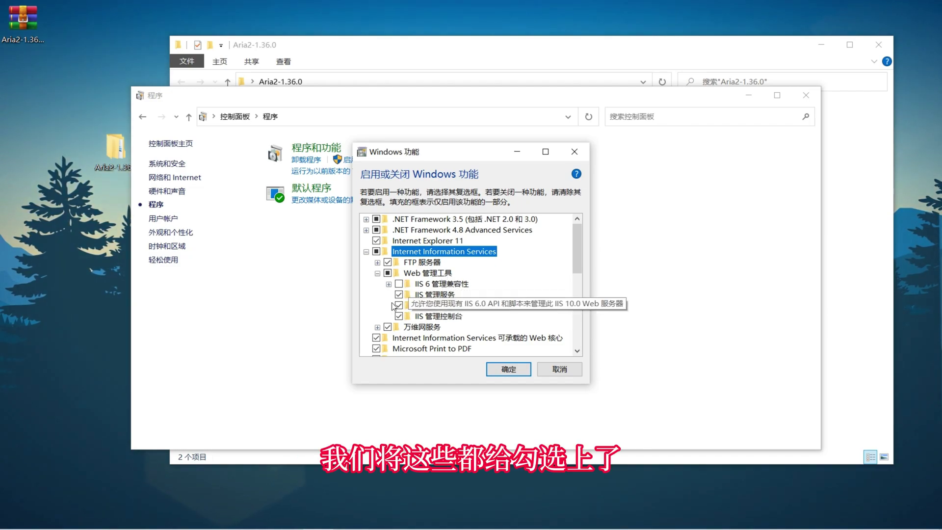
{"action": "scroll", "coordinate": [398, 309], "scroll_direction": "down", "scroll_amount": 1}
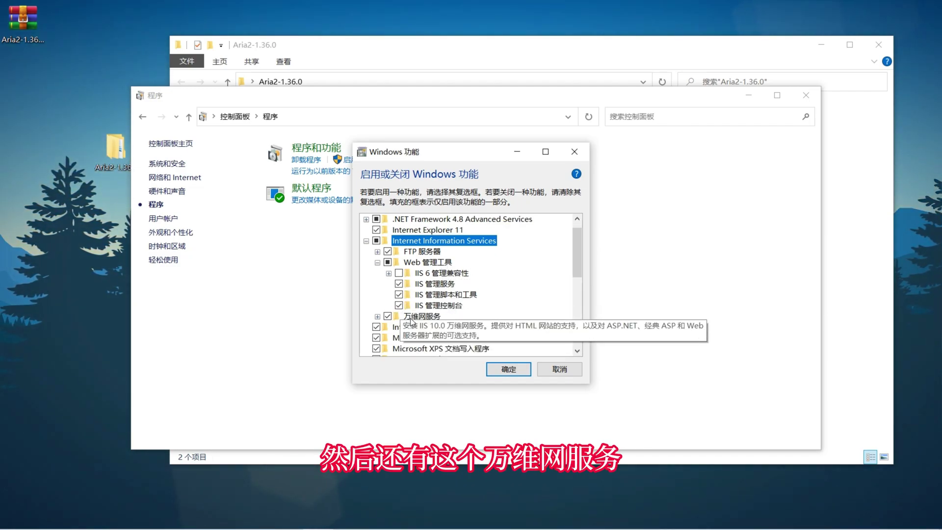
{"action": "left_click", "coordinate": [514, 370]}
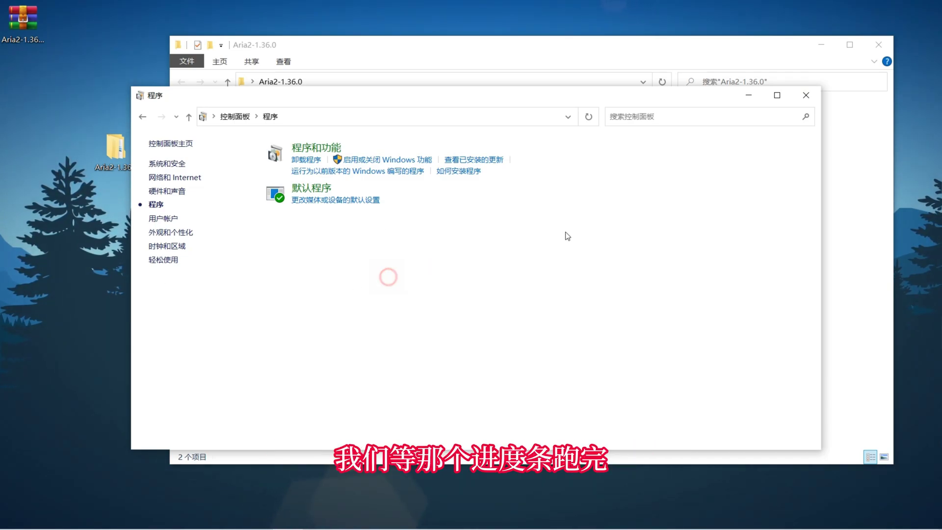
- Close Control Panel and launch IIS Manager by searching 'iis'
{"action": "left_click", "coordinate": [805, 99]}
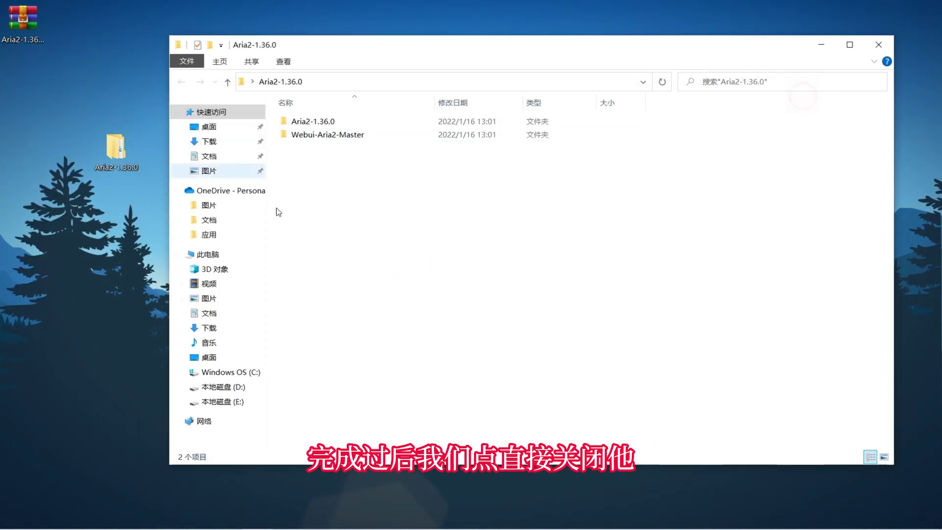
{"action": "left_click", "coordinate": [14, 518]}
{"action": "left_click", "coordinate": [40, 522]}
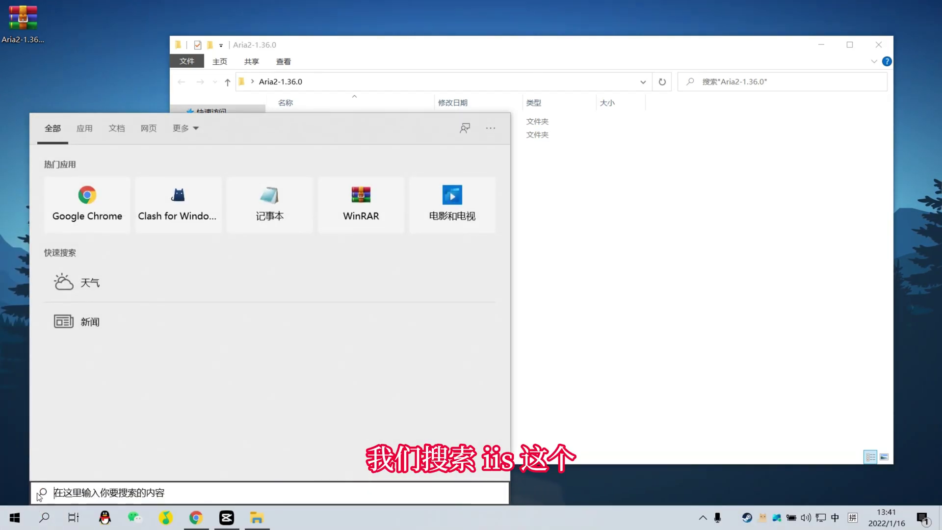
{"action": "type", "text": "iis"}
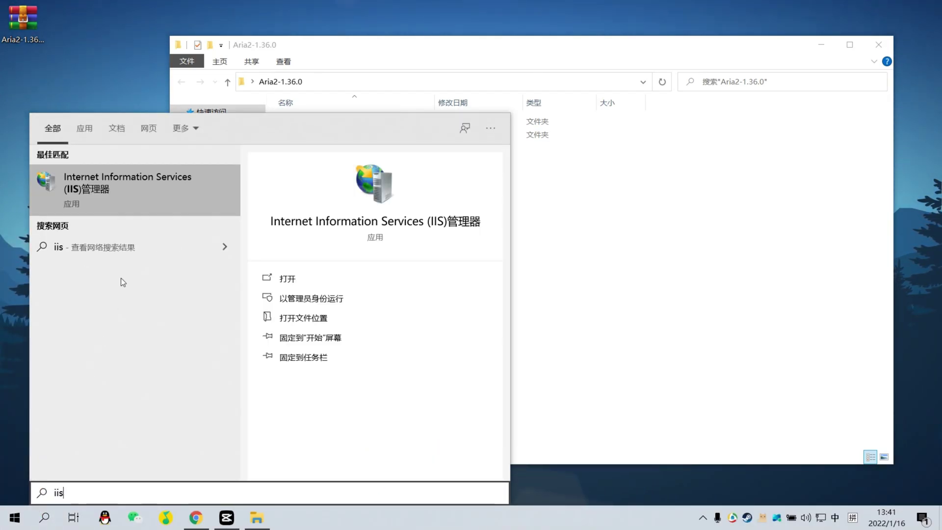
{"action": "left_click", "coordinate": [112, 191]}
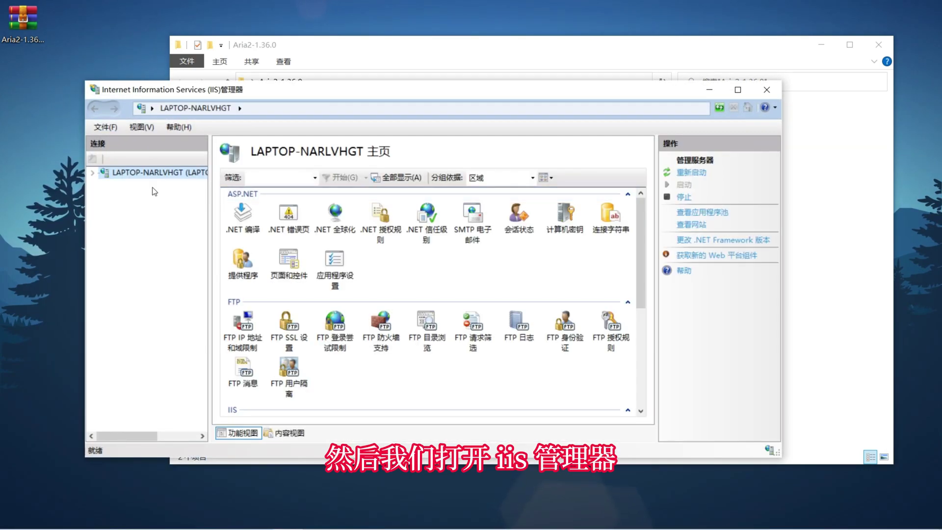
- Expand the local server's Sites and delete the existing Aria2 website, confirming Yes
{"action": "double_click", "coordinate": [135, 172]}
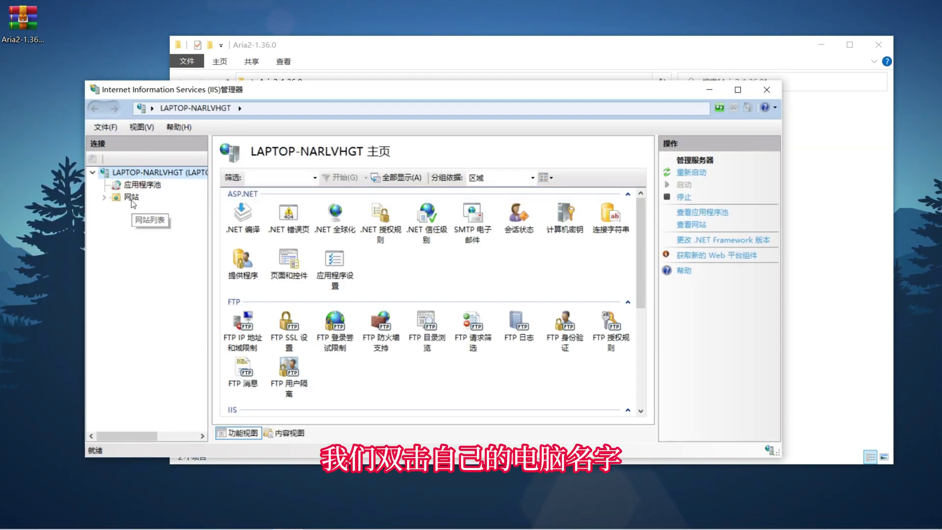
{"action": "left_click", "coordinate": [132, 197]}
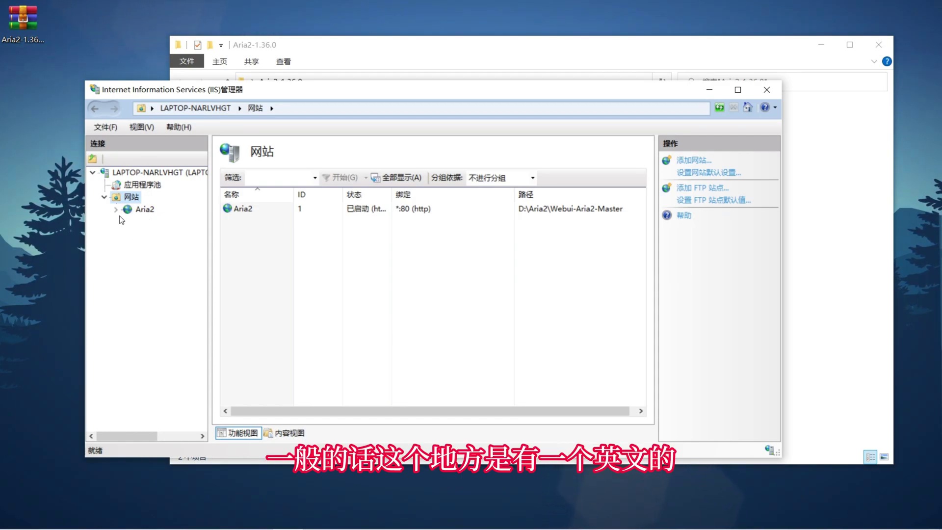
{"action": "left_click", "coordinate": [145, 209]}
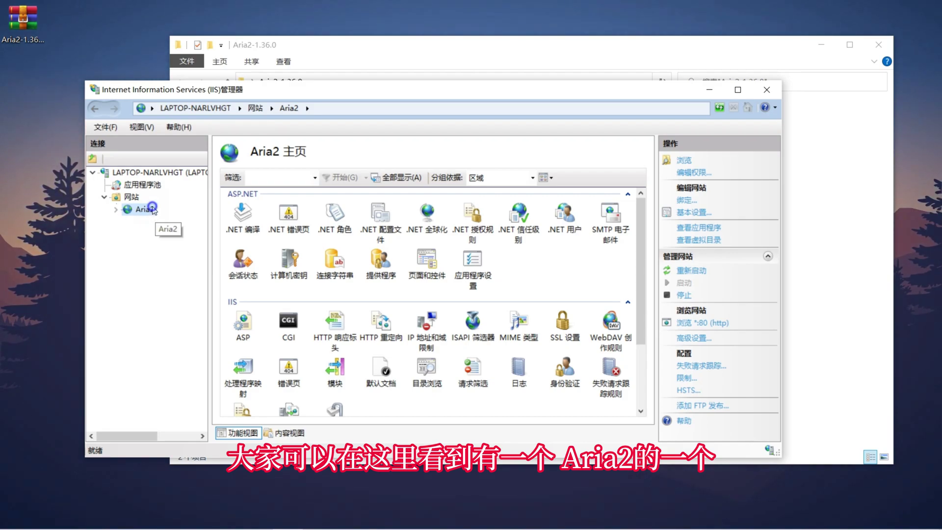
{"action": "right_click", "coordinate": [152, 209]}
{"action": "left_click", "coordinate": [112, 260]}
{"action": "right_click", "coordinate": [140, 210]}
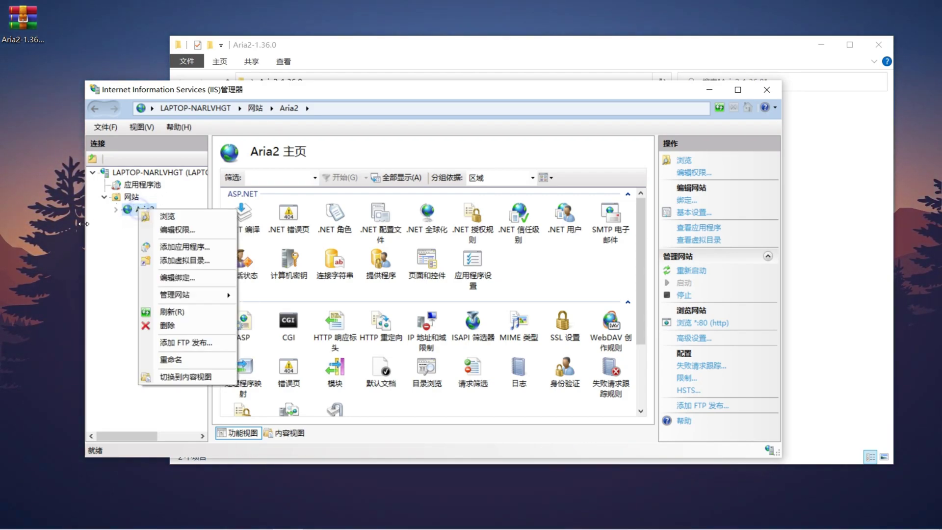
{"action": "left_click", "coordinate": [172, 326]}
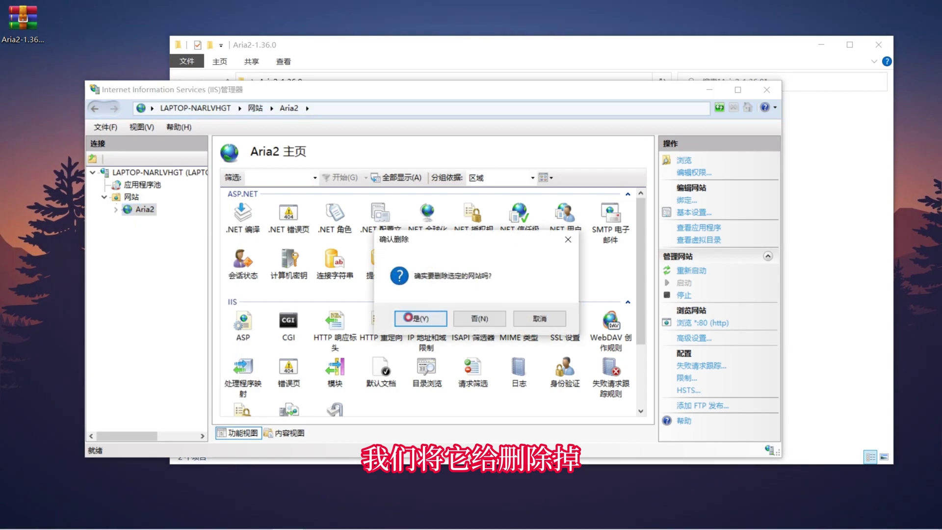
{"action": "left_click", "coordinate": [432, 319]}
{"action": "right_click", "coordinate": [128, 199]}
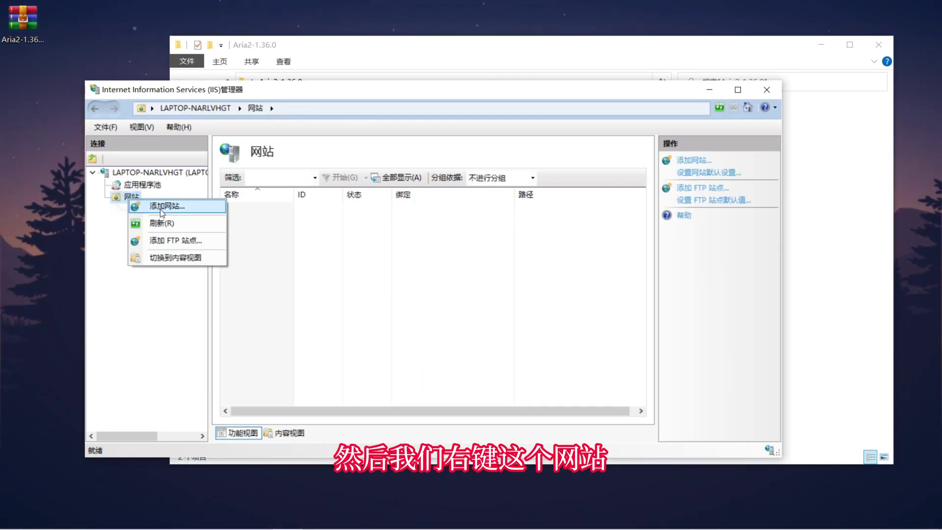
- Add a website named Aria2c with the Webui-Aria2-Master folder as its physical path
{"action": "left_click", "coordinate": [162, 206]}
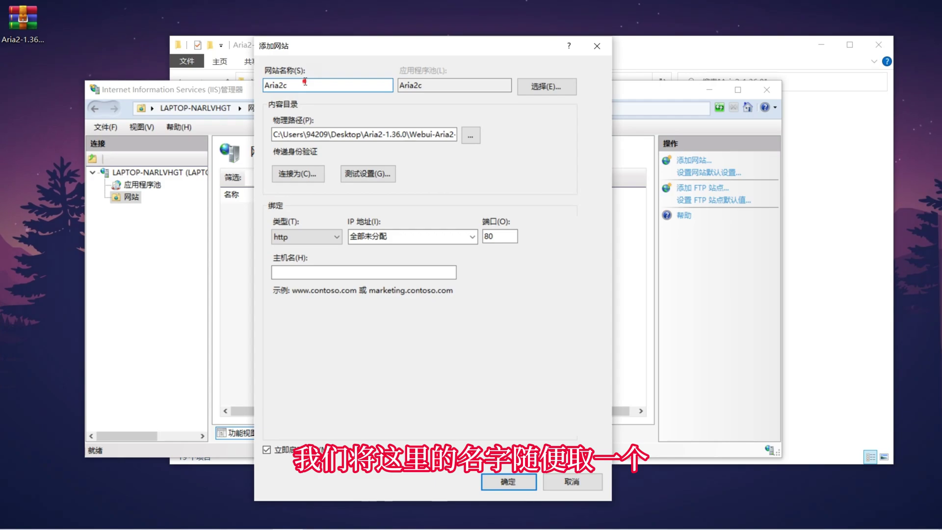
{"action": "double_click", "coordinate": [299, 84]}
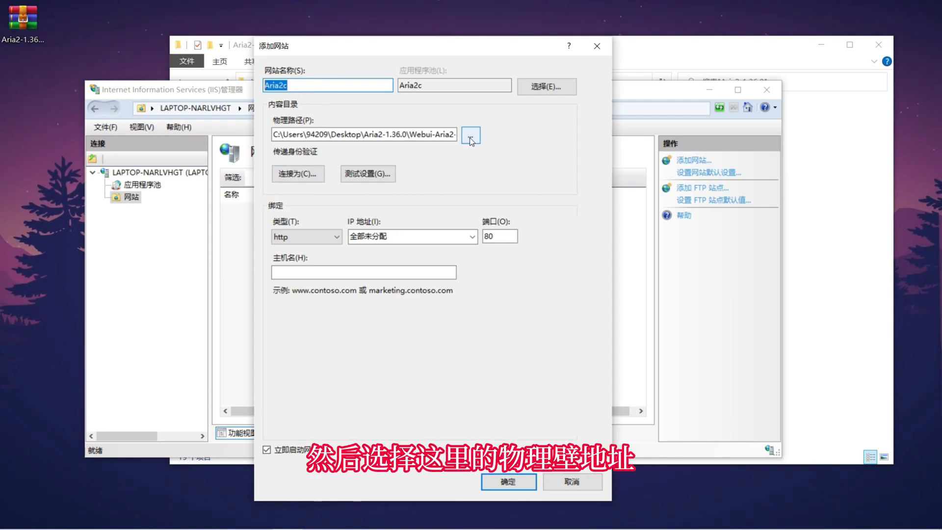
{"action": "left_click", "coordinate": [470, 135]}
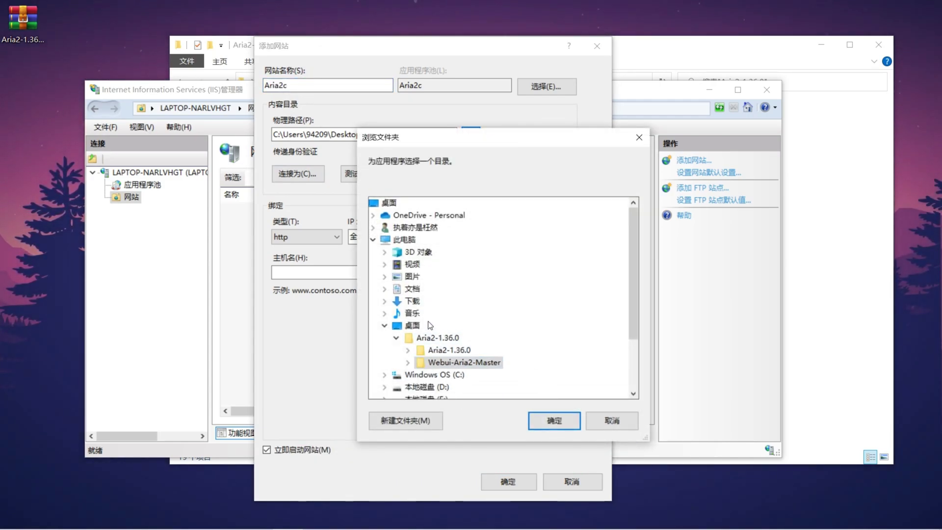
{"action": "double_click", "coordinate": [452, 363]}
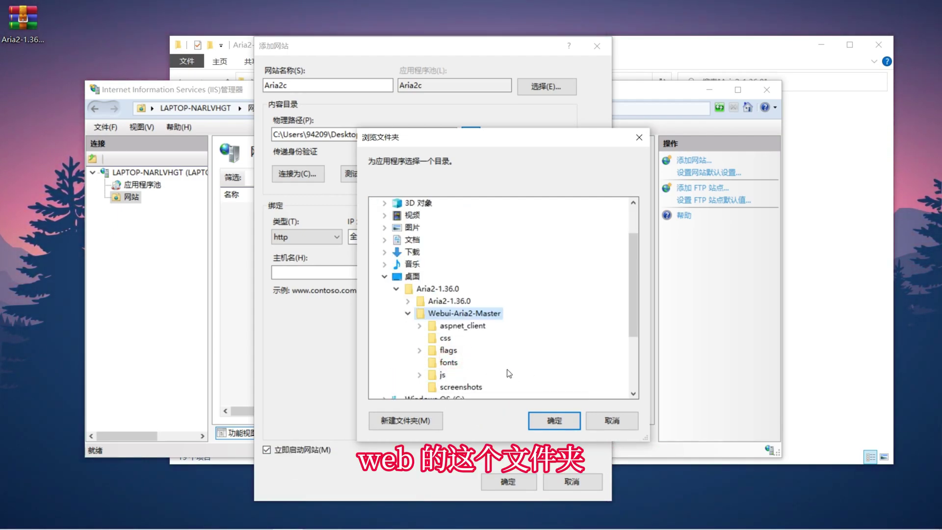
{"action": "left_click", "coordinate": [554, 420]}
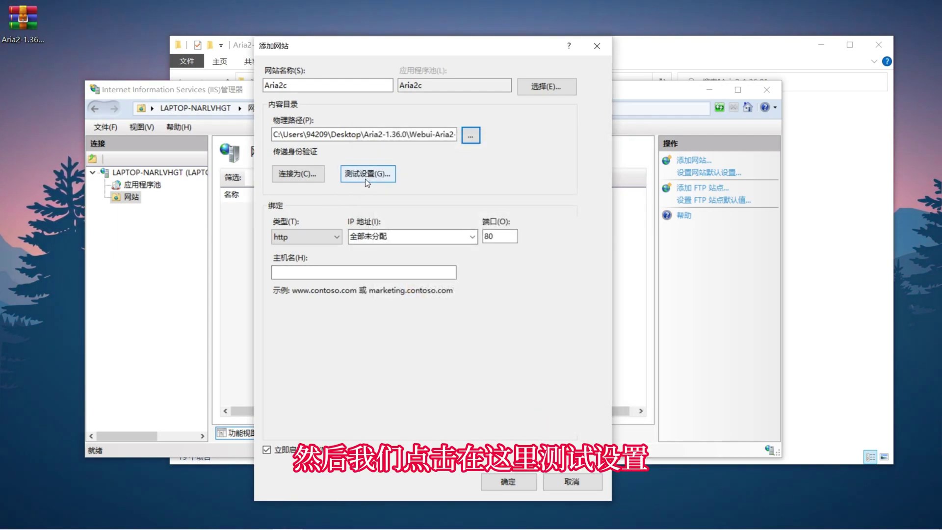
- Test the site settings, review the authorization warning, and open the Connect As options
{"action": "left_click", "coordinate": [370, 173]}
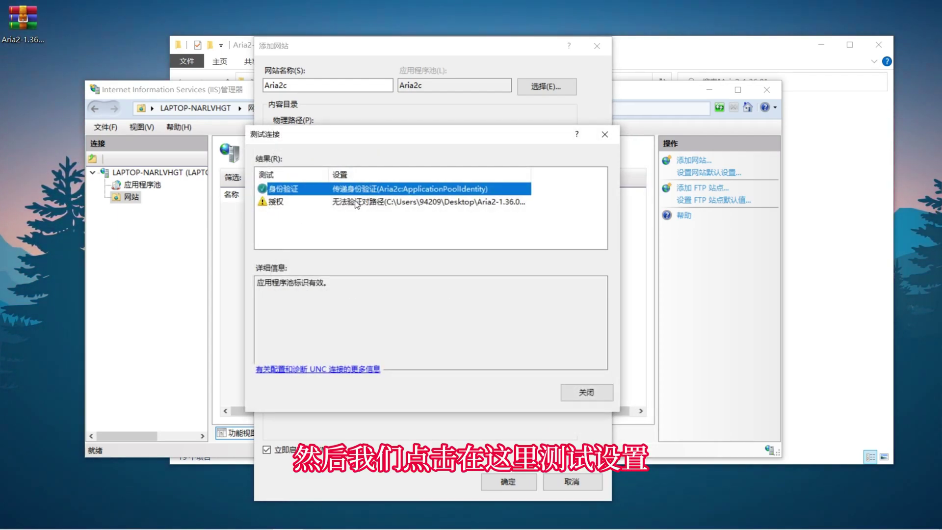
{"action": "left_click", "coordinate": [270, 202]}
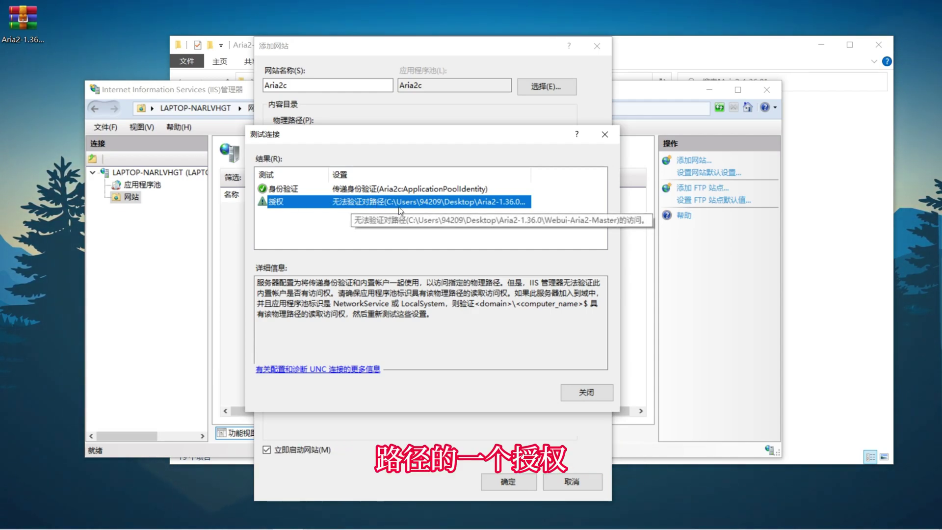
{"action": "left_click", "coordinate": [587, 392]}
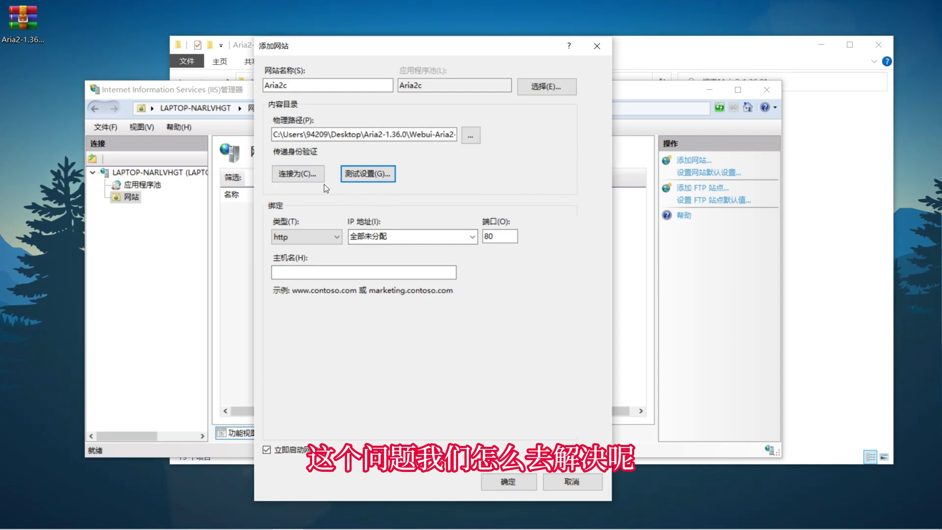
{"action": "left_click", "coordinate": [304, 175]}
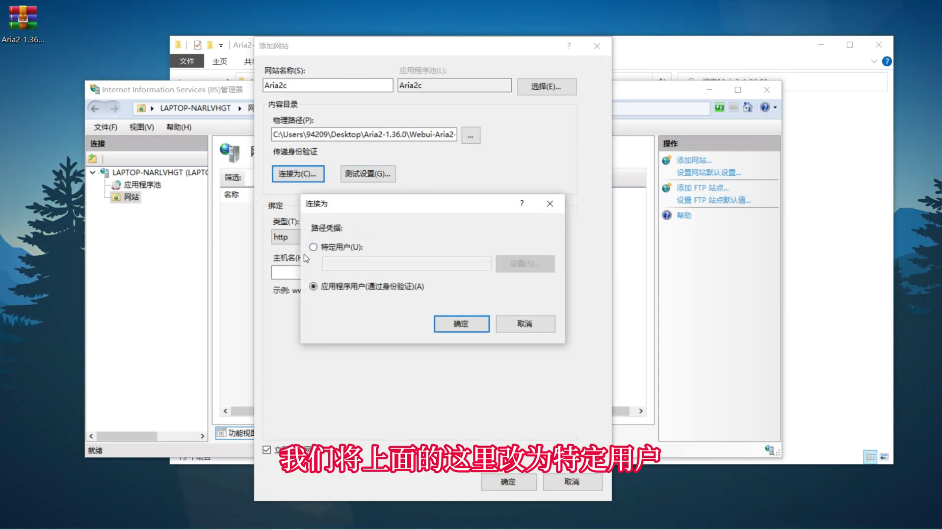
- Make the site connect as a specific user, entering the account's username and password
{"action": "left_click", "coordinate": [315, 247]}
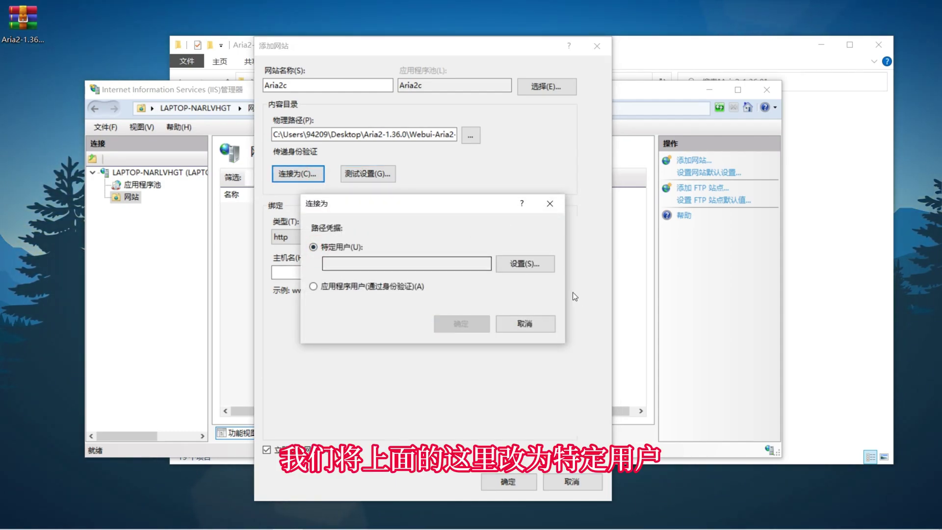
{"action": "left_click", "coordinate": [524, 263]}
{"action": "left_click", "coordinate": [420, 231]}
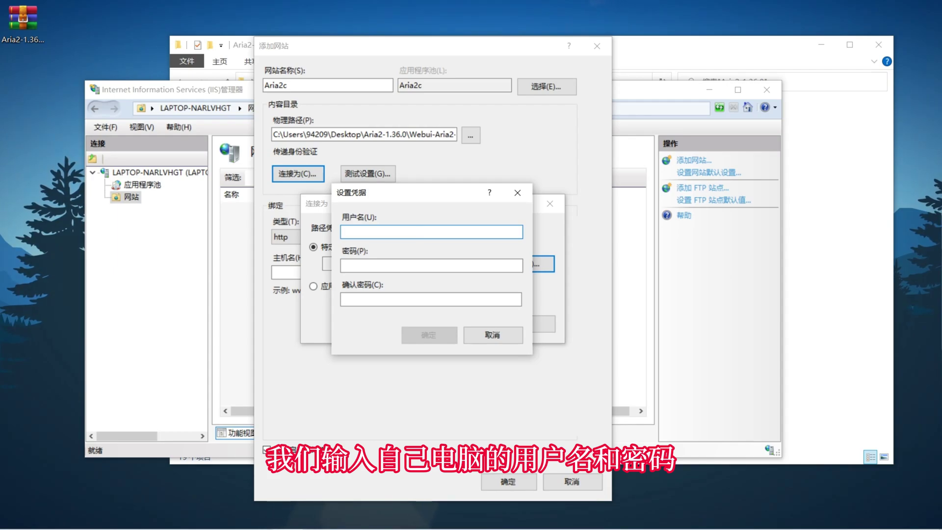
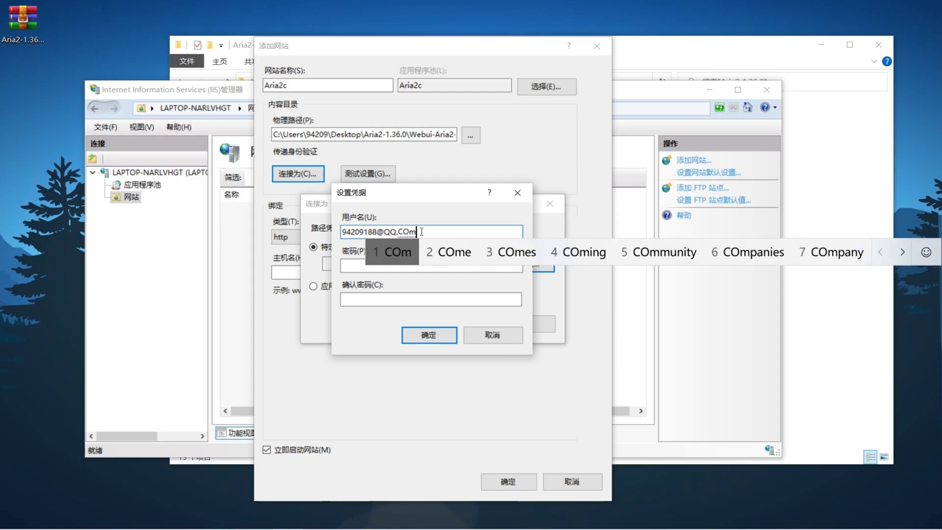
{"action": "key", "text": "Return"}
{"action": "key", "text": "Tab"}
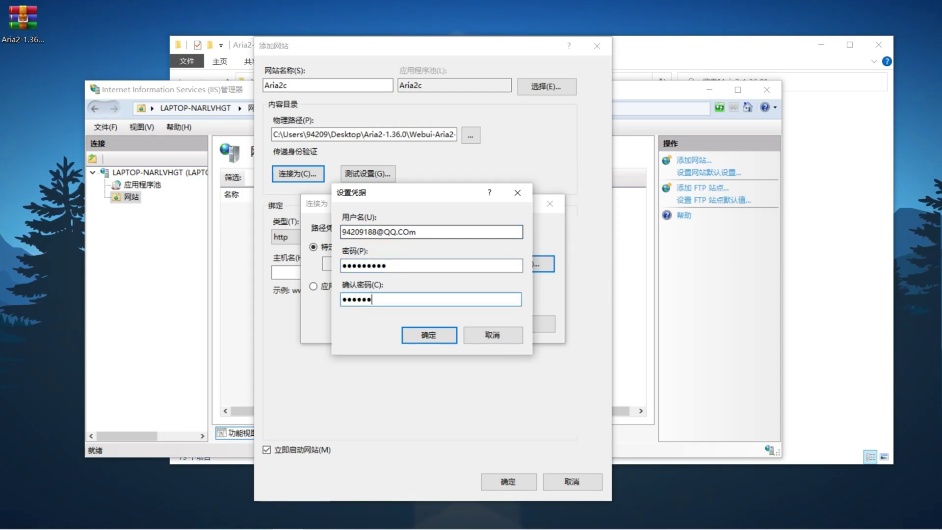
{"action": "left_click", "coordinate": [432, 336]}
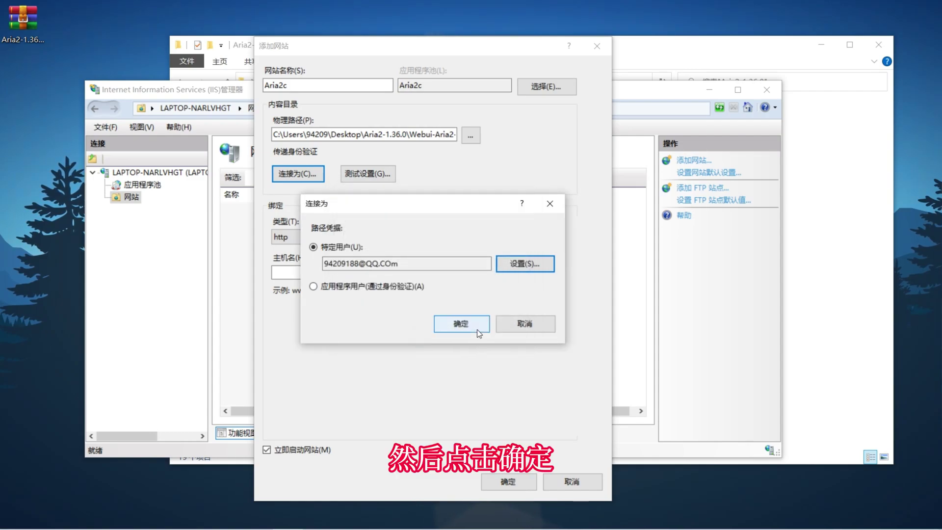
{"action": "left_click", "coordinate": [472, 328]}
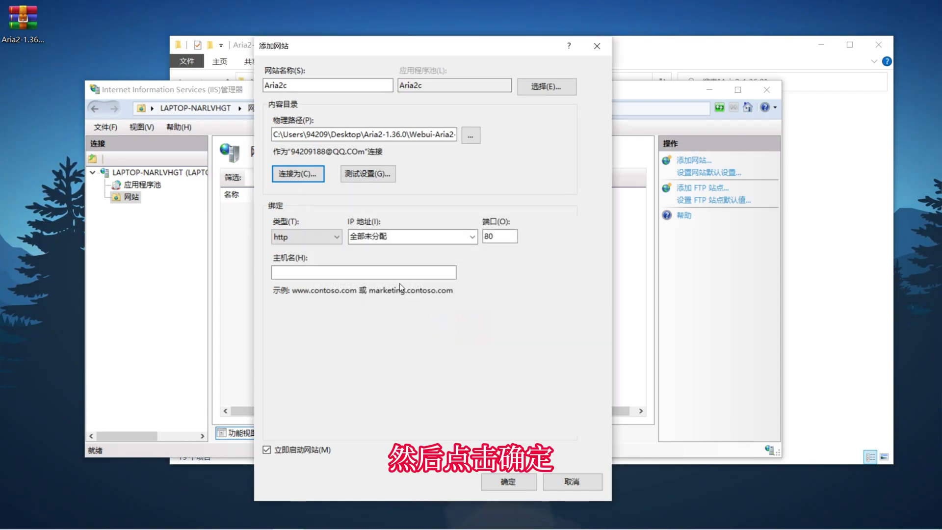
- Rerun the settings test, confirm authorization now passes, and create the Aria2c site
{"action": "left_click", "coordinate": [383, 178]}
{"action": "left_click", "coordinate": [297, 201]}
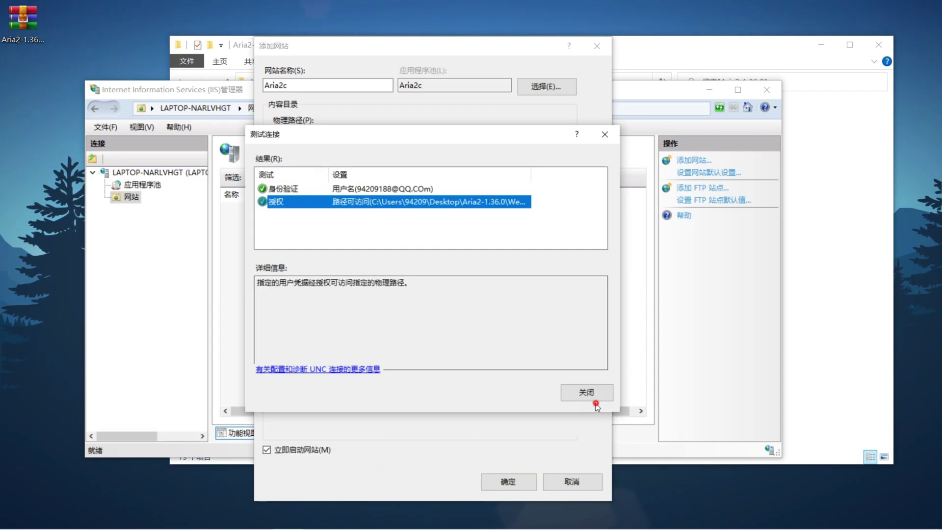
{"action": "left_click", "coordinate": [585, 397]}
{"action": "left_click", "coordinate": [520, 480]}
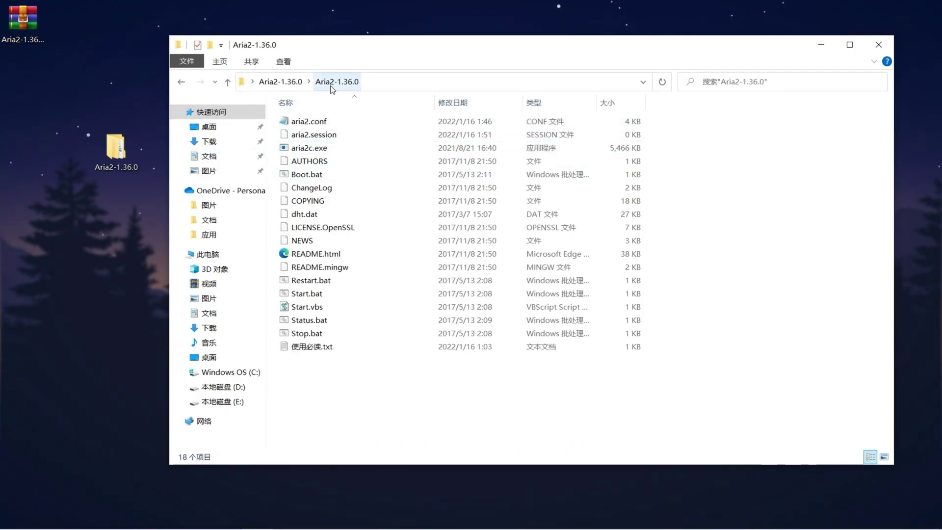
- Open aria2.conf in Notepad and check that the download folder is E:\Downloads
{"action": "left_click", "coordinate": [318, 121]}
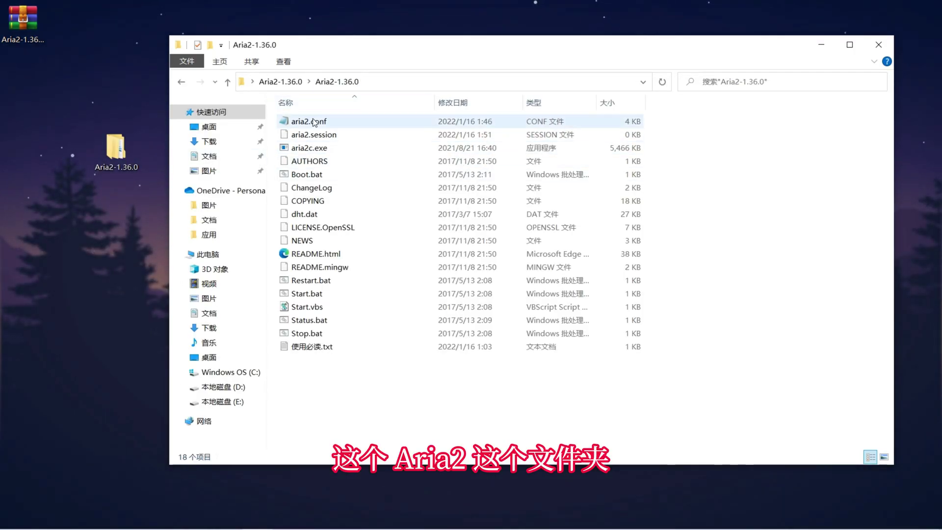
{"action": "right_click", "coordinate": [319, 124]}
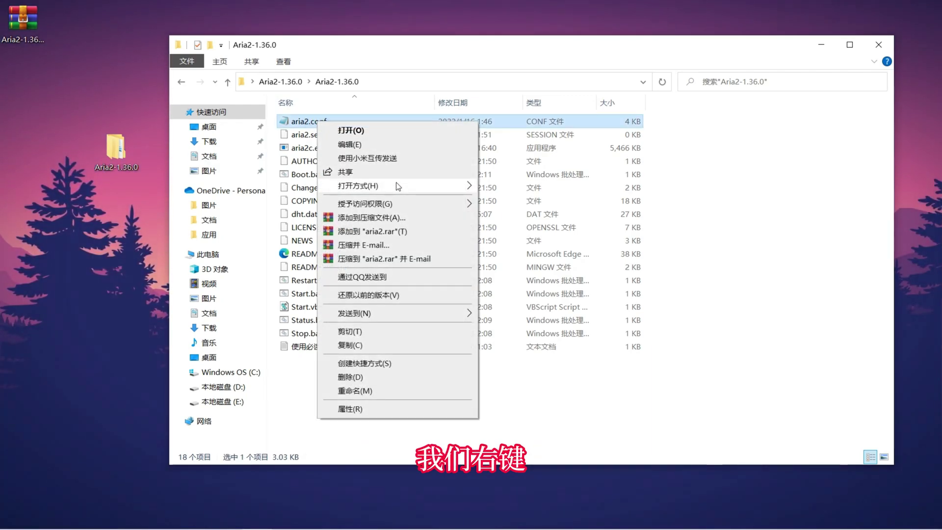
{"action": "mouse_move", "coordinate": [396, 184]}
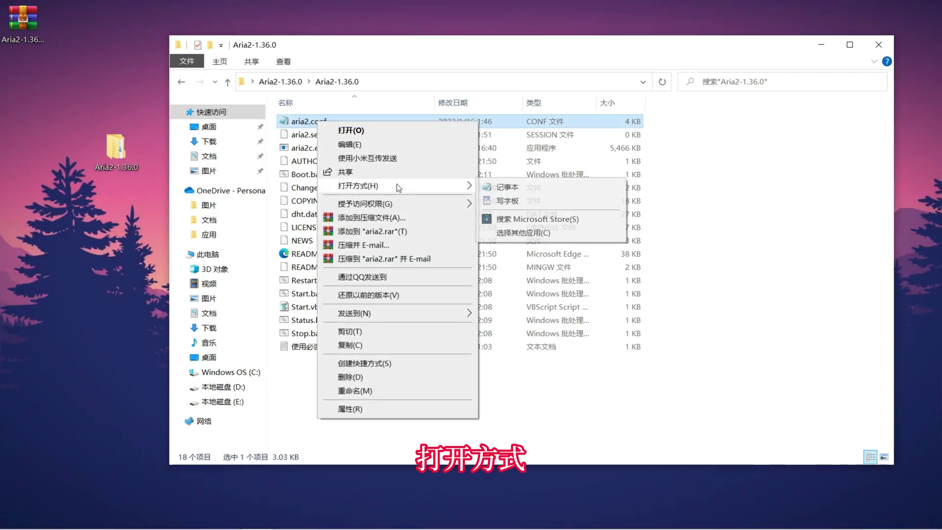
{"action": "left_click", "coordinate": [507, 190]}
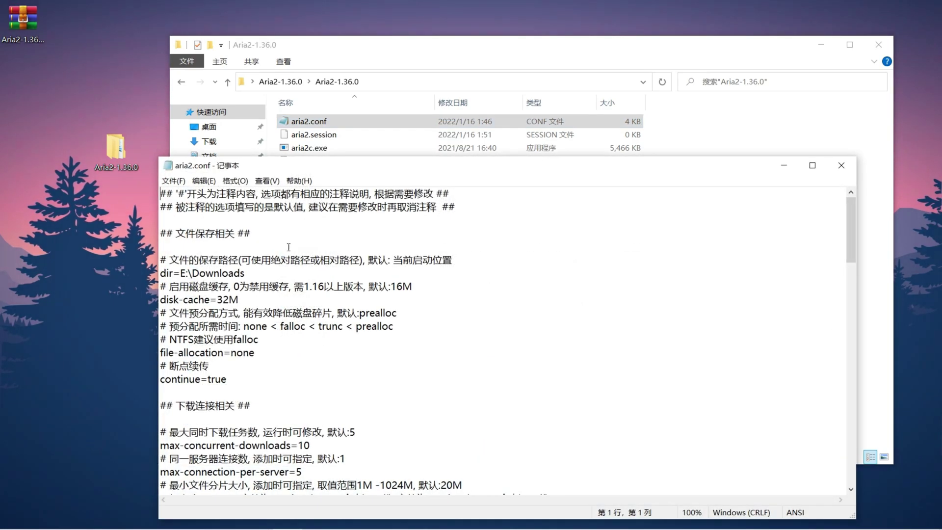
{"action": "left_click", "coordinate": [323, 284]}
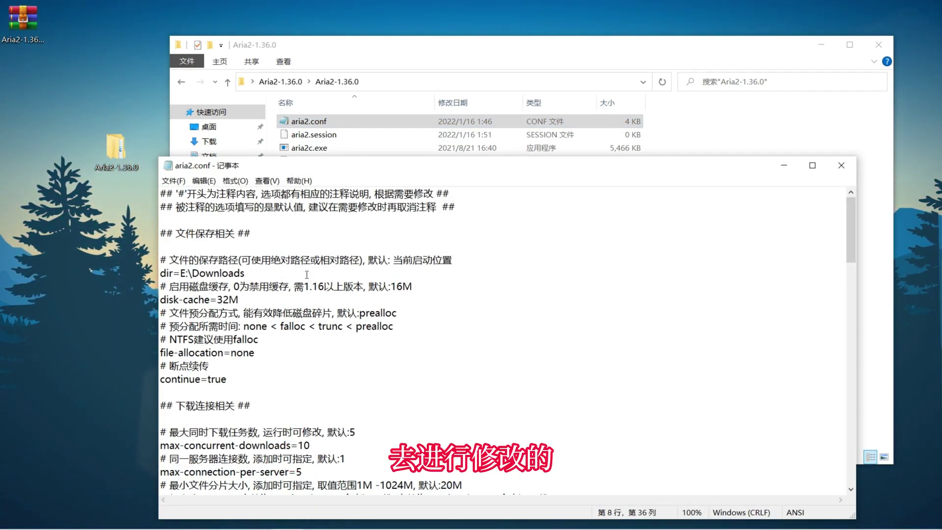
{"action": "left_click_drag", "start_coordinate": [180, 273], "coordinate": [236, 276]}
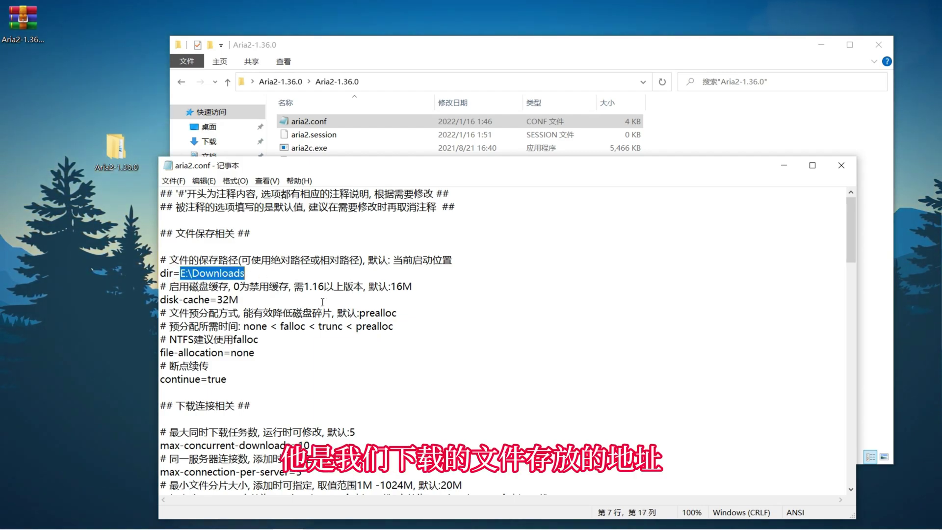
{"action": "left_click_drag", "start_coordinate": [161, 301], "coordinate": [214, 304]}
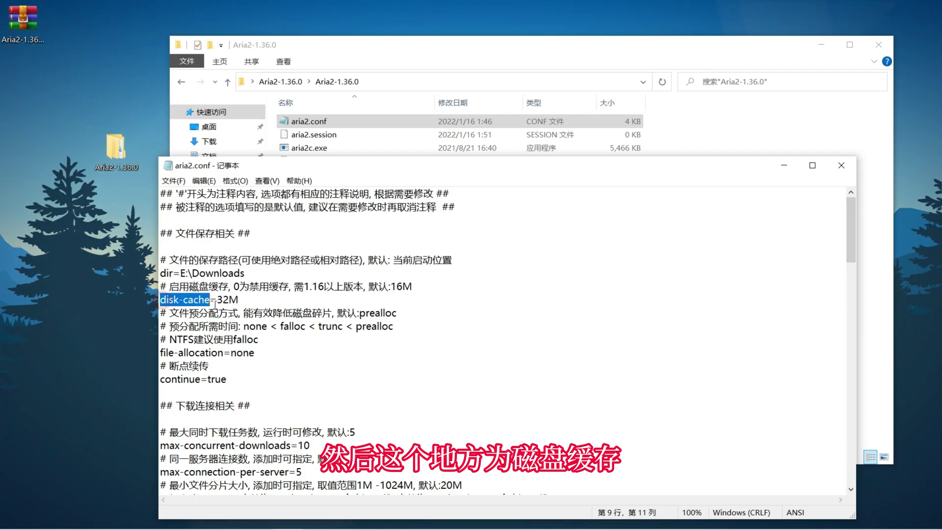
{"action": "left_click", "coordinate": [320, 337]}
{"action": "scroll", "coordinate": [322, 319], "scroll_direction": "down", "scroll_amount": 2}
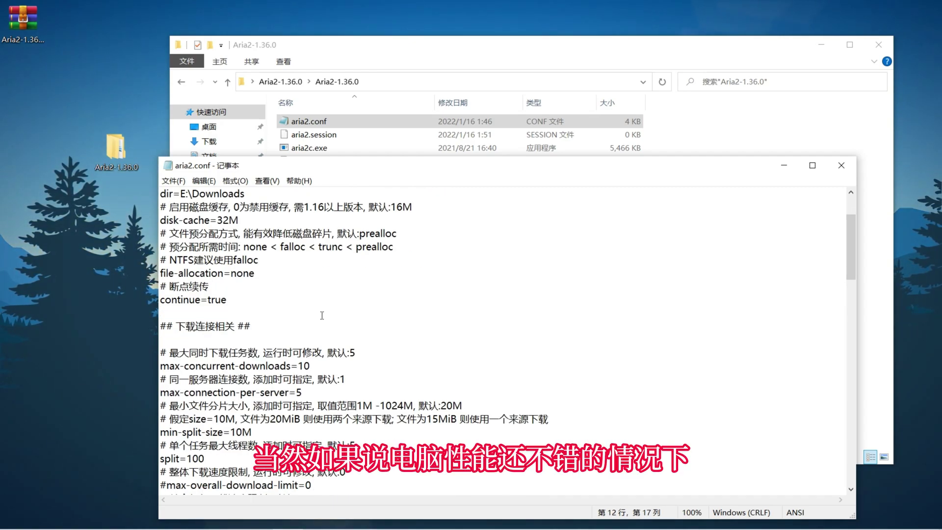
{"action": "scroll", "coordinate": [263, 201], "scroll_direction": "up", "scroll_amount": 2}
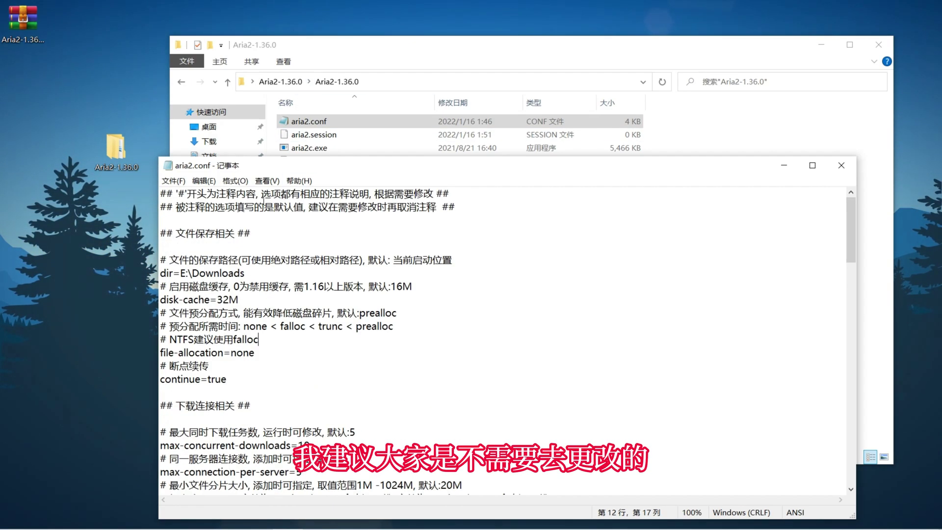
{"action": "left_click_drag", "start_coordinate": [245, 274], "coordinate": [181, 273]}
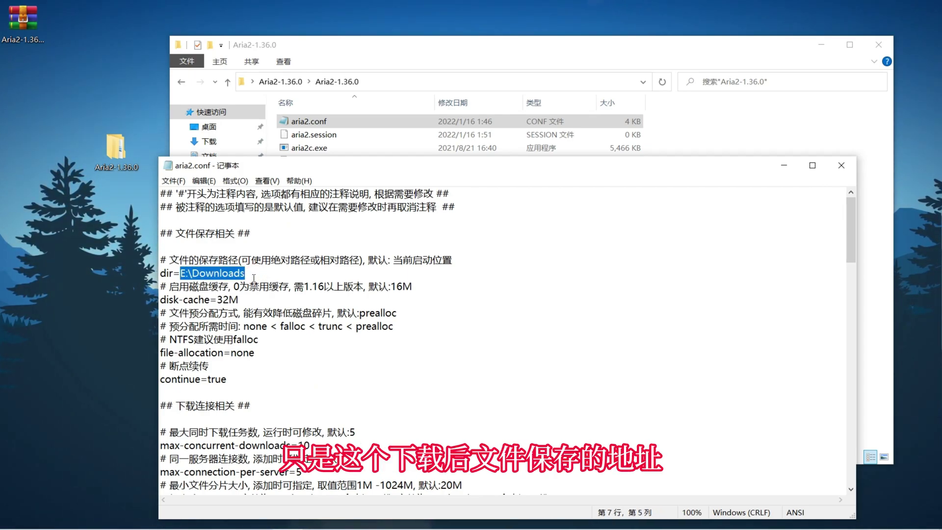
- Close aria2.conf, launch Aria2 via Start.bat with firewall access allowed, and return to the browser
{"action": "left_click", "coordinate": [841, 165]}
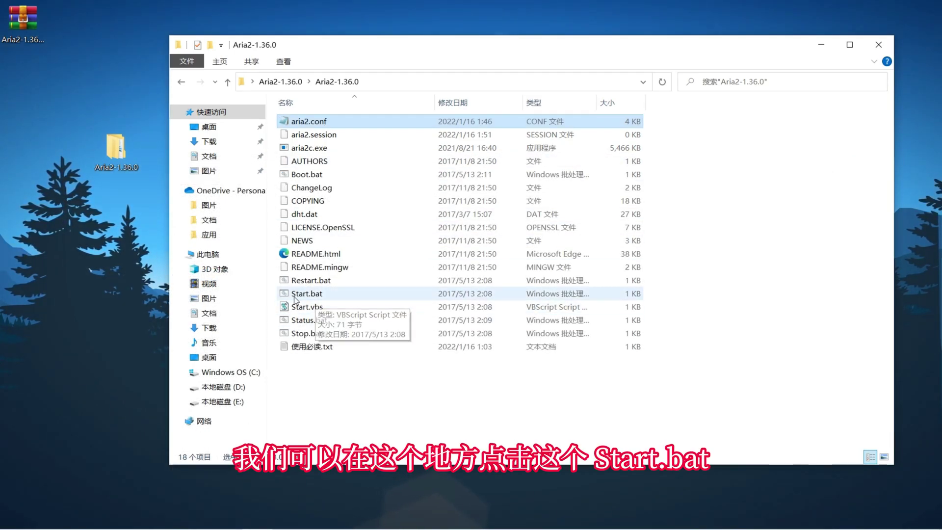
{"action": "double_click", "coordinate": [314, 295]}
{"action": "left_click", "coordinate": [531, 392]}
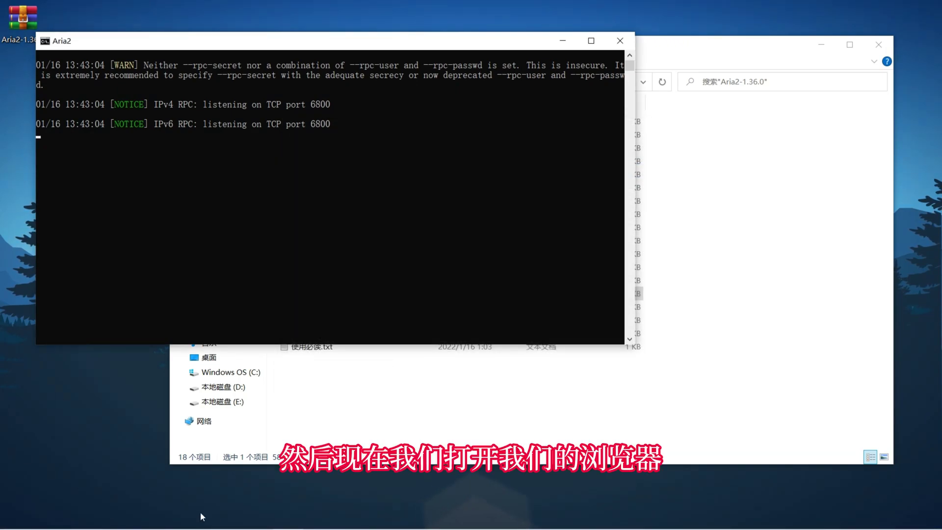
{"action": "key", "text": "super"}
- Load the Aria2 WebUI at 127.0.0.1 in the browser
{"action": "left_click", "coordinate": [203, 520]}
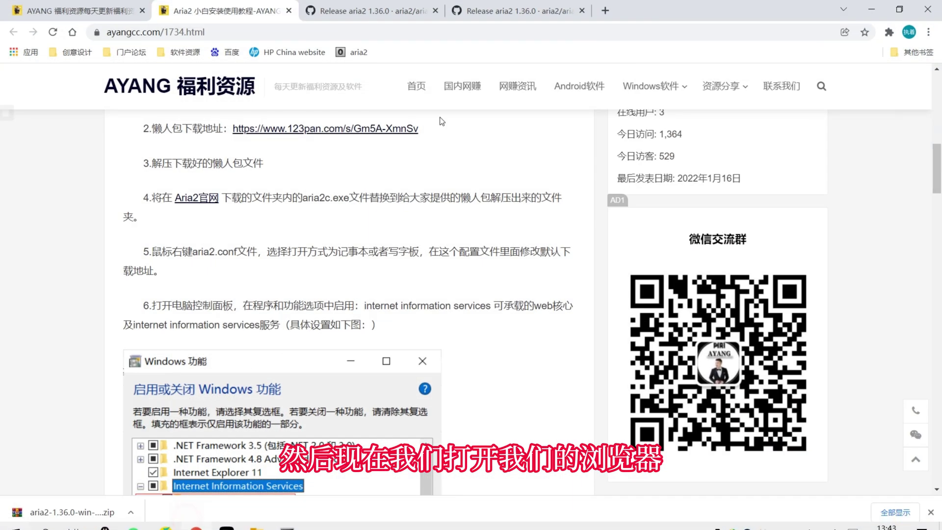
{"action": "left_click", "coordinate": [313, 33]}
{"action": "type", "text": "127.0"}
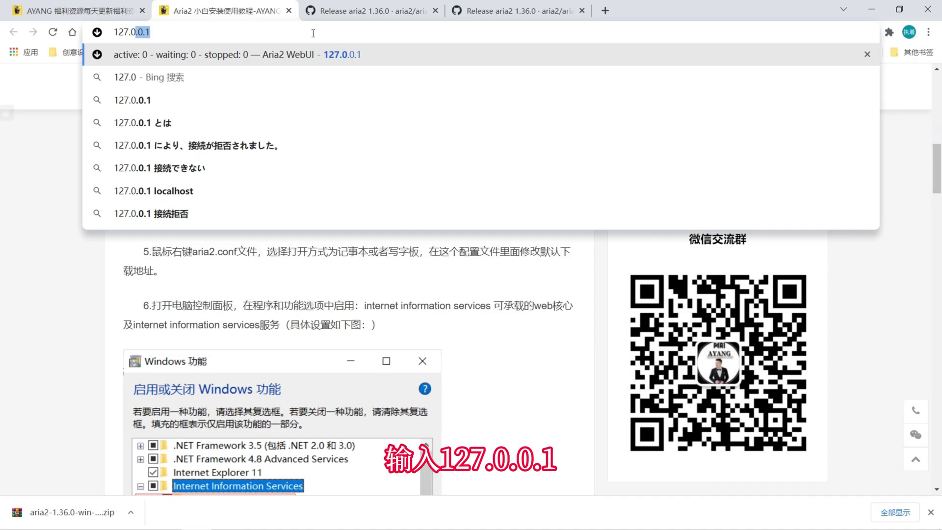
{"action": "type", "text": ".0.1"}
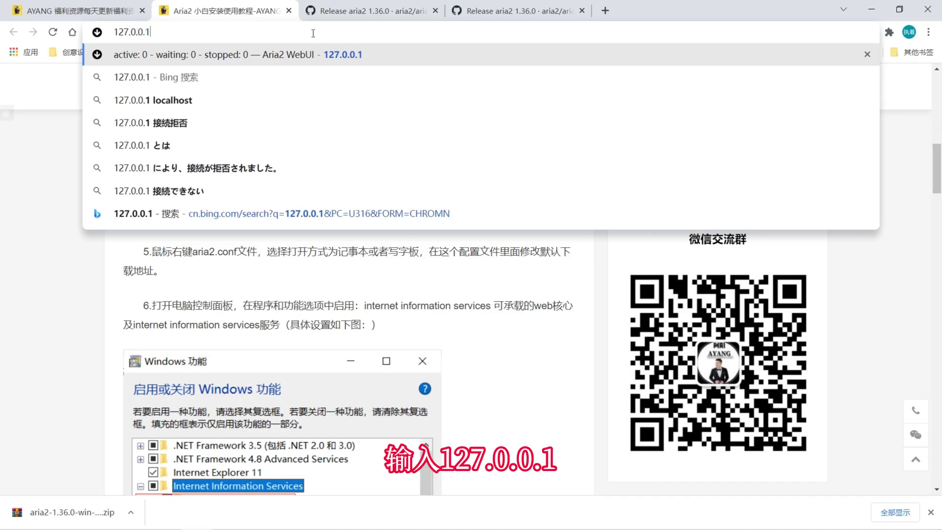
{"action": "key", "text": "Return"}
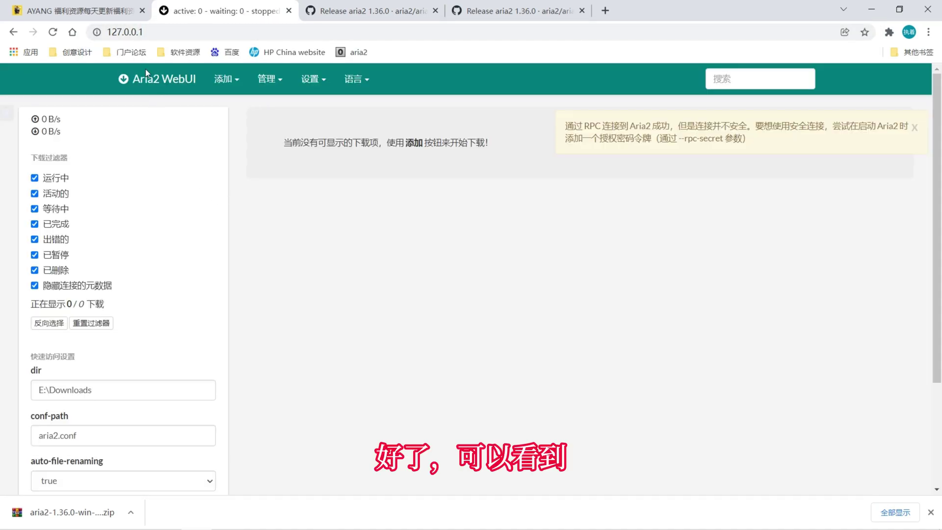
- Read the RPC connection warning and show the 添加 options: 使用链接, 使用种子, 使用Metalink
{"action": "left_click", "coordinate": [214, 83]}
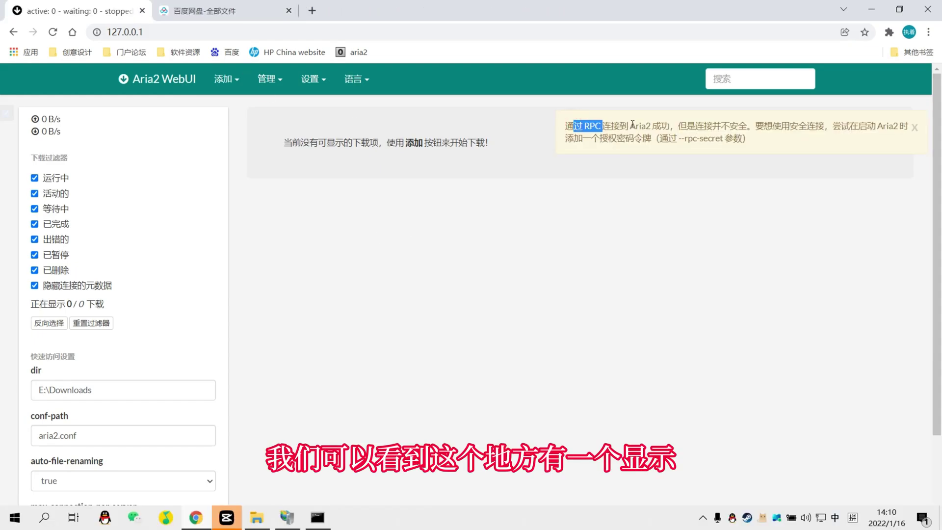
{"action": "left_click_drag", "start_coordinate": [602, 125], "coordinate": [583, 126]}
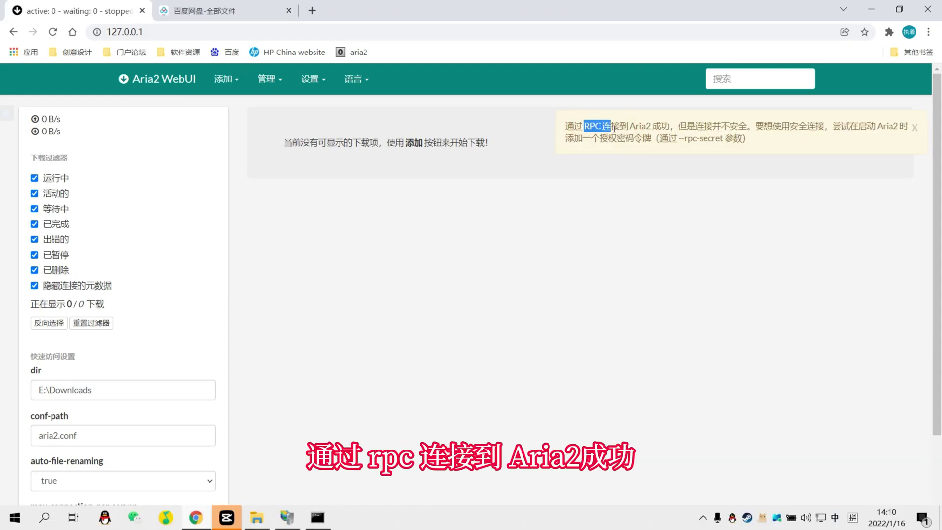
{"action": "left_click_drag", "start_coordinate": [656, 130], "coordinate": [790, 126]}
{"action": "left_click", "coordinate": [708, 128]}
{"action": "left_click_drag", "start_coordinate": [868, 129], "coordinate": [684, 142]}
{"action": "left_click", "coordinate": [770, 147]}
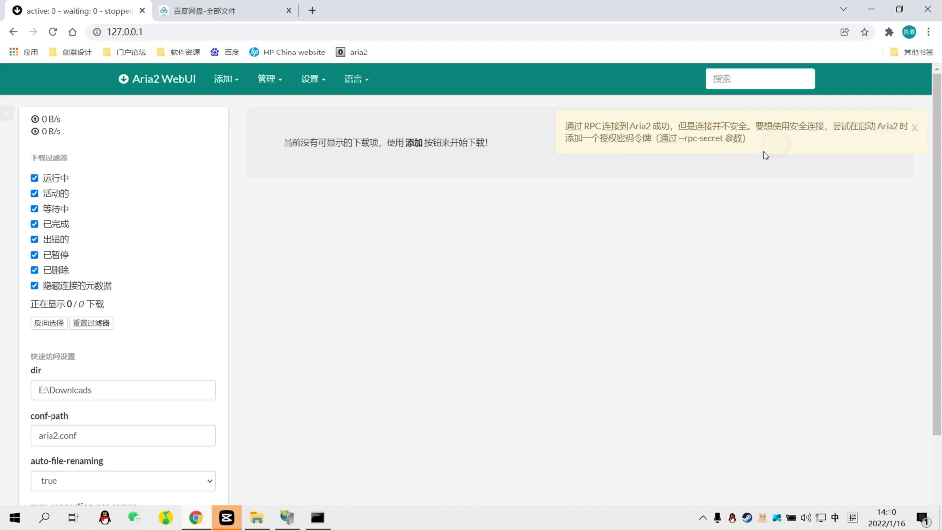
{"action": "left_click_drag", "start_coordinate": [584, 130], "coordinate": [621, 133]}
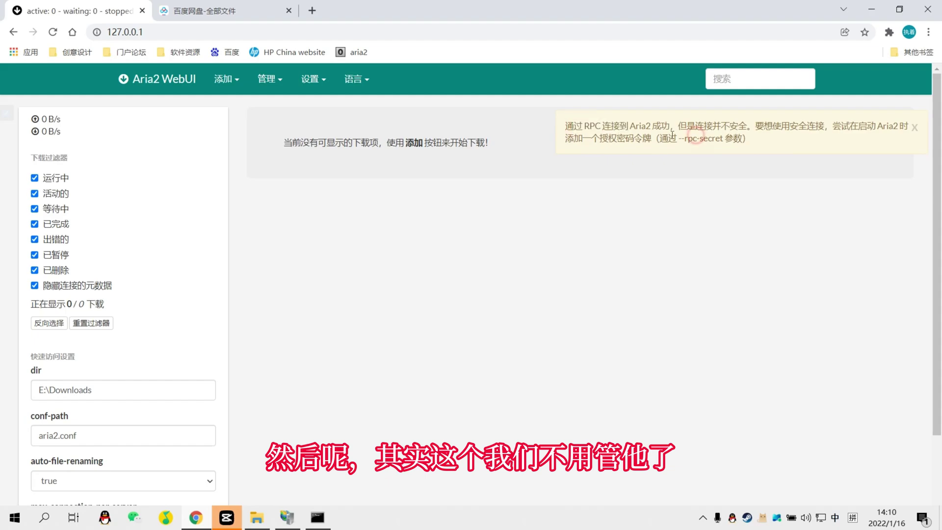
{"action": "left_click", "coordinate": [628, 135]}
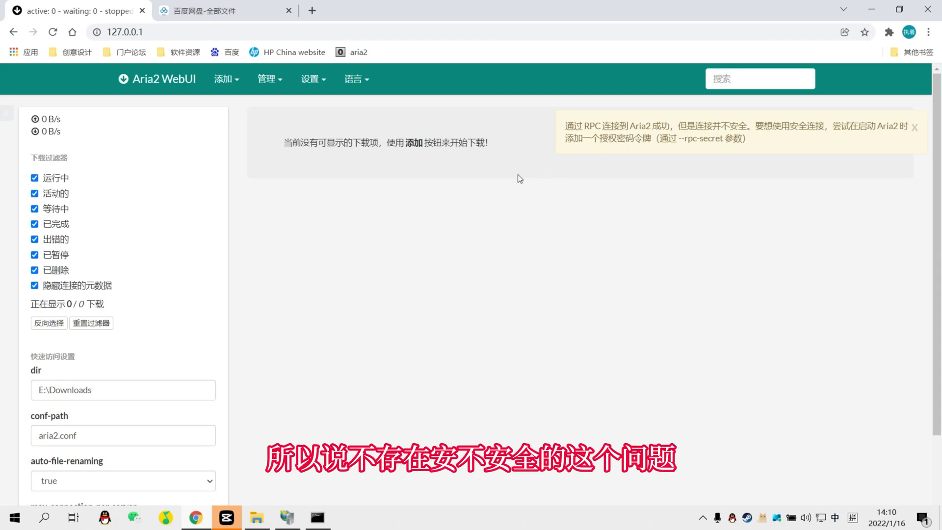
{"action": "left_click", "coordinate": [222, 85]}
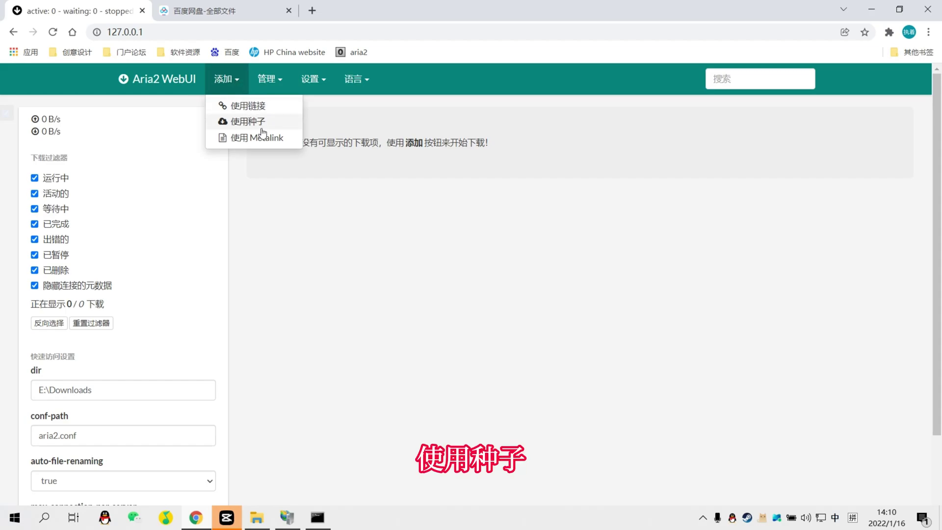
{"action": "left_click", "coordinate": [267, 90]}
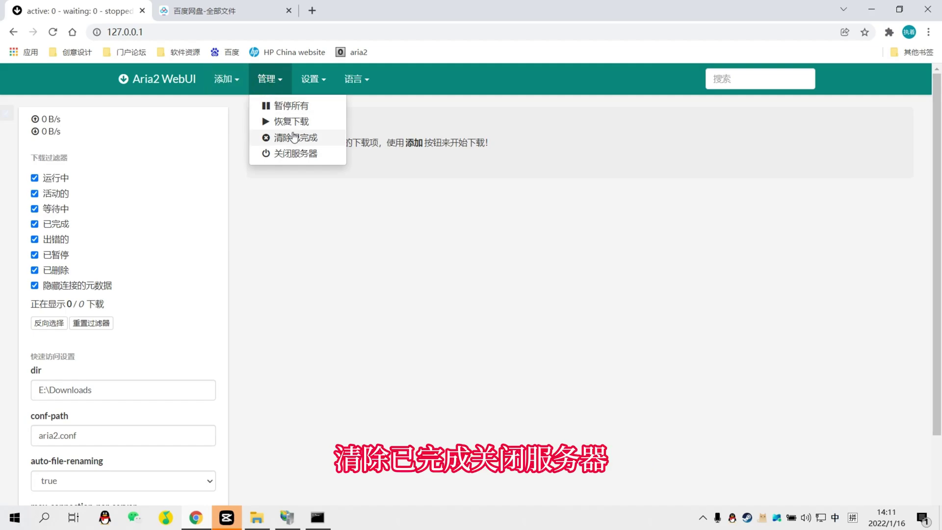
{"action": "left_click", "coordinate": [314, 79]}
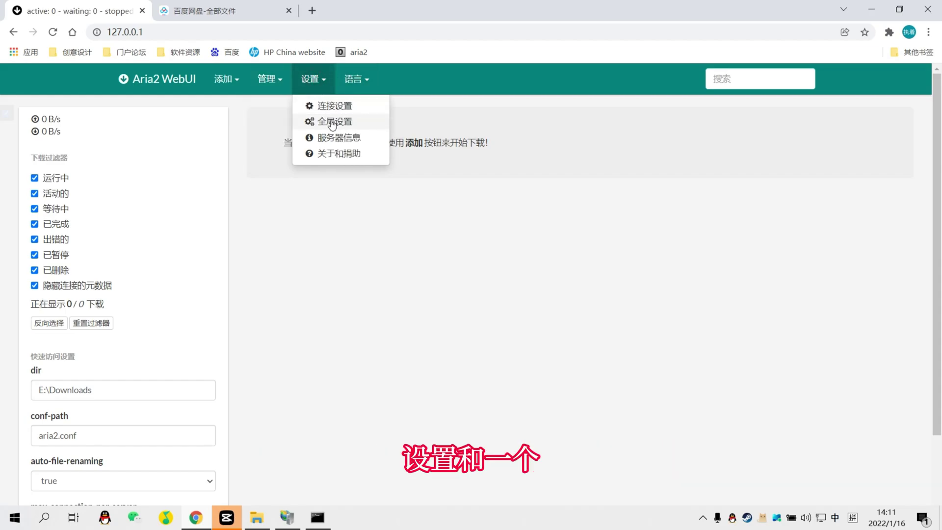
{"action": "left_click", "coordinate": [354, 79]}
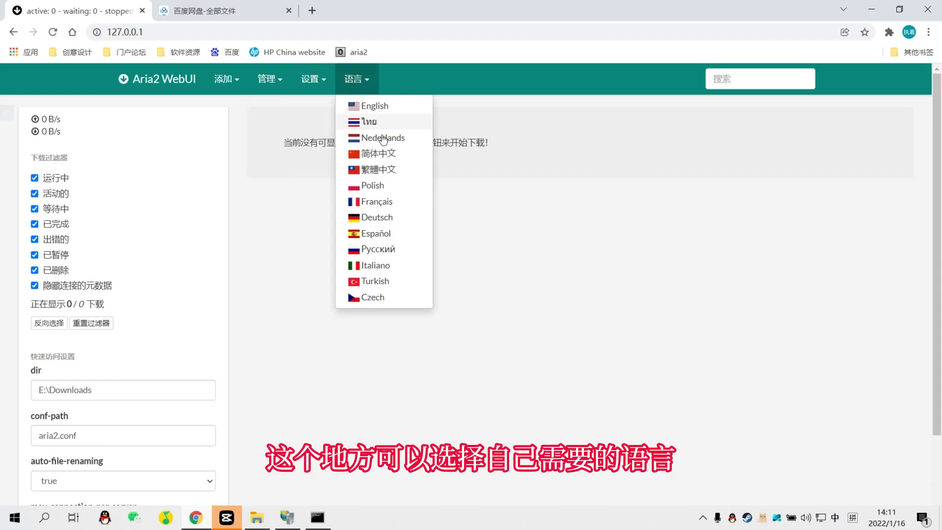
{"action": "scroll", "coordinate": [387, 273], "scroll_direction": "down", "scroll_amount": 1}
{"action": "left_click", "coordinate": [110, 325]}
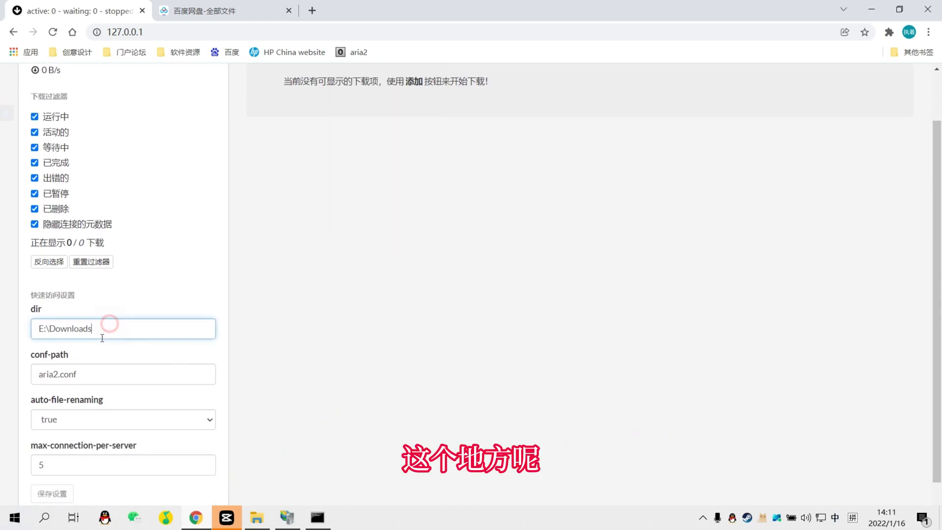
{"action": "left_click_drag", "start_coordinate": [36, 333], "coordinate": [158, 328]}
{"action": "left_click", "coordinate": [137, 331]}
{"action": "triple_click", "coordinate": [137, 330]}
{"action": "left_click", "coordinate": [409, 324]}
{"action": "scroll", "coordinate": [343, 315], "scroll_direction": "up", "scroll_amount": 1}
{"action": "left_click", "coordinate": [547, 284]}
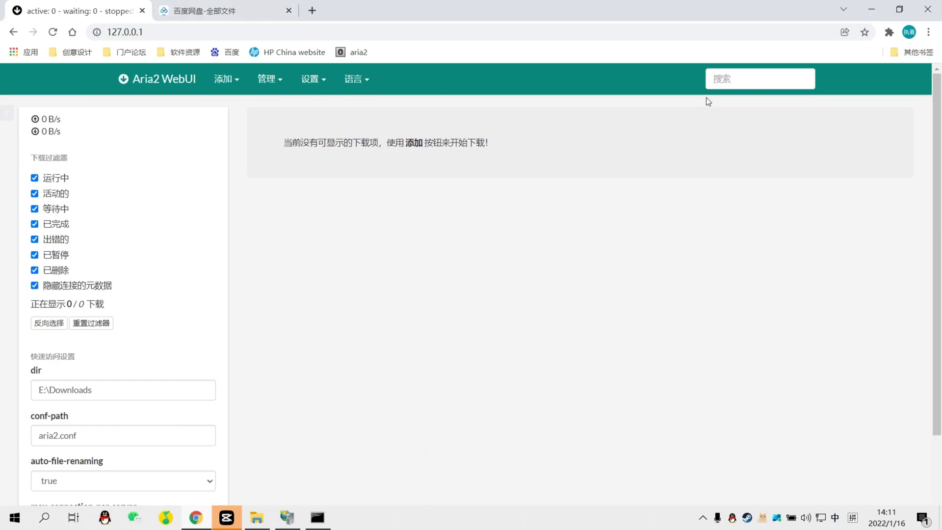
{"action": "left_click", "coordinate": [755, 79]}
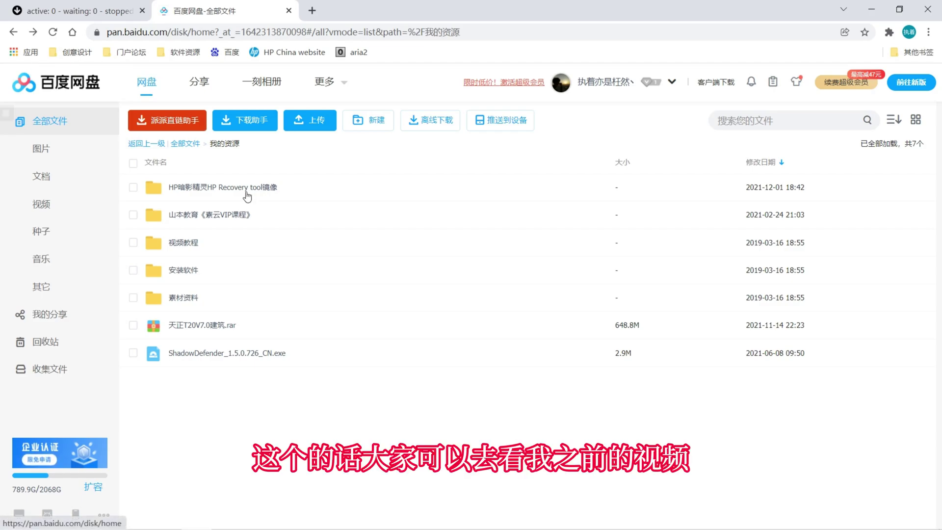
- Get a direct link for 天正T20V7.0建筑.rar with the 派派直链助手 script
{"action": "left_click", "coordinate": [133, 325]}
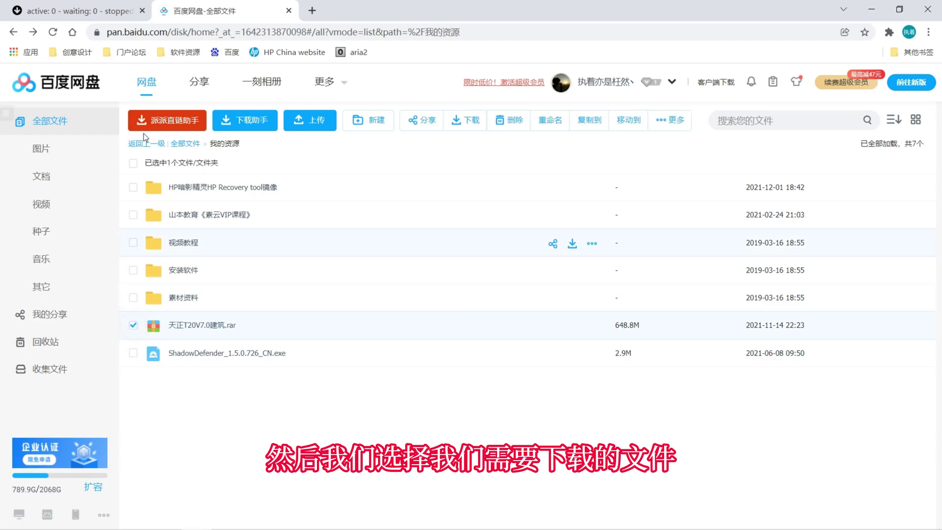
{"action": "left_click", "coordinate": [177, 123]}
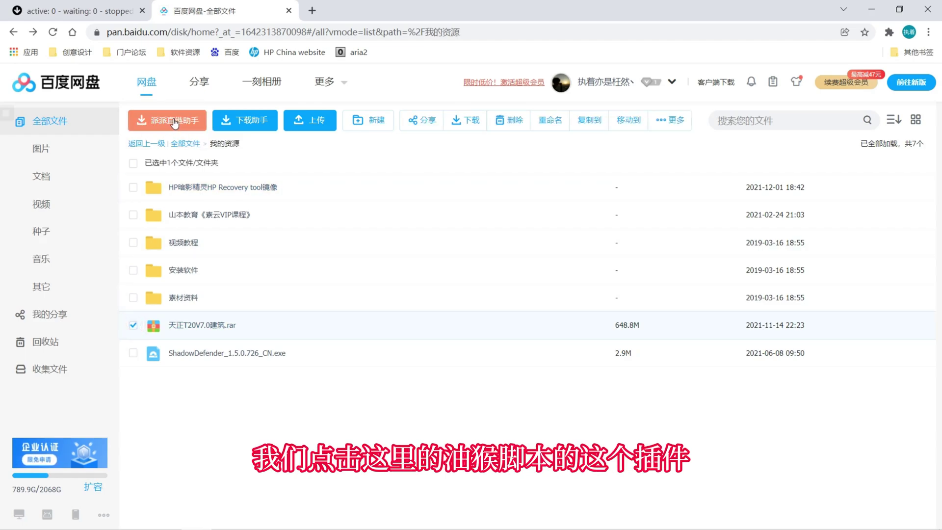
{"action": "left_click", "coordinate": [172, 121]}
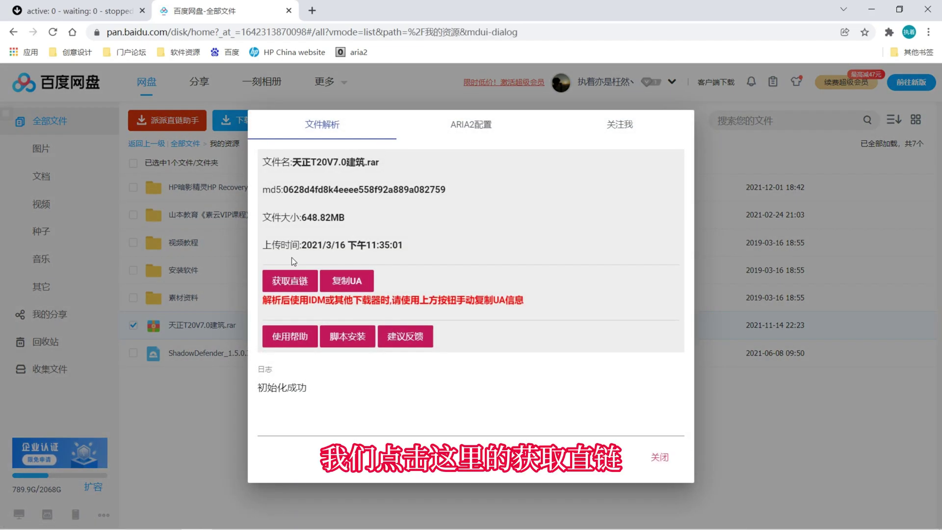
{"action": "left_click", "coordinate": [303, 282]}
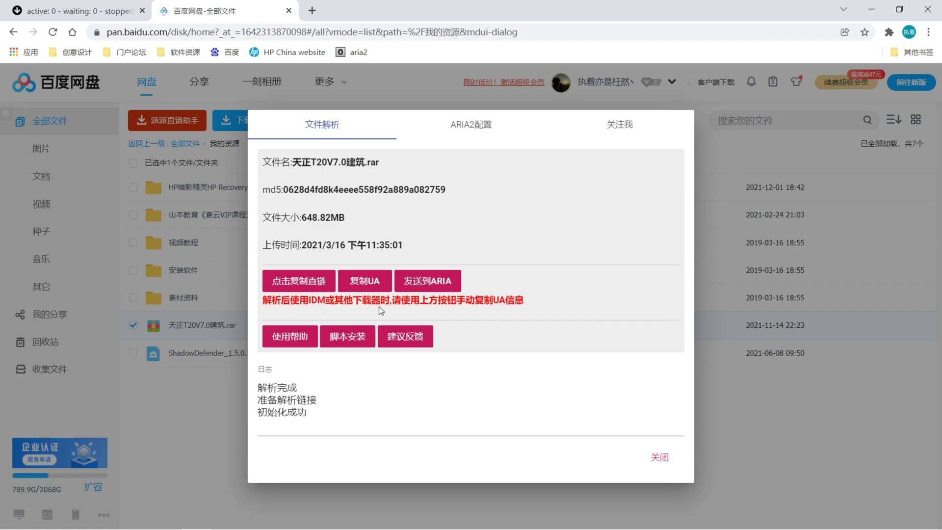
{"action": "left_click_drag", "start_coordinate": [270, 383], "coordinate": [298, 388]}
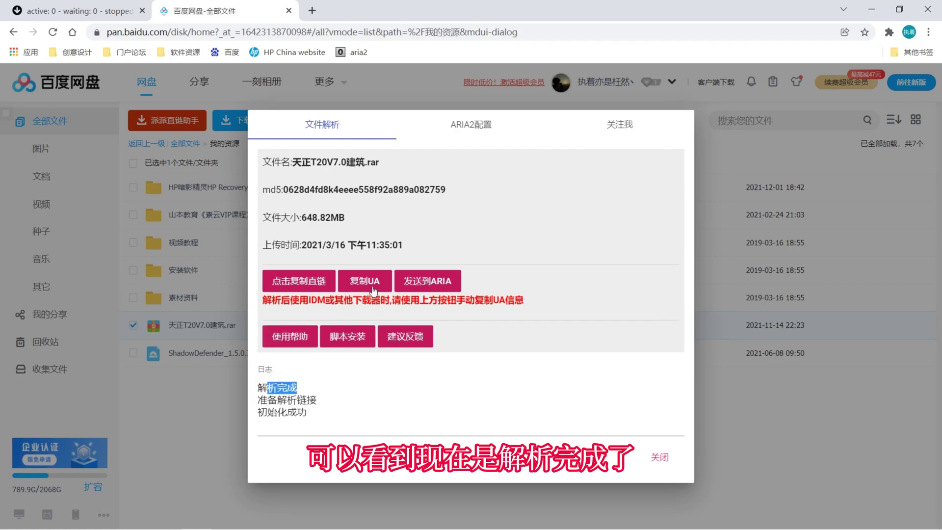
- Send the direct link to Aria2 and switch to the Aria2 WebUI tab
{"action": "left_click", "coordinate": [429, 285]}
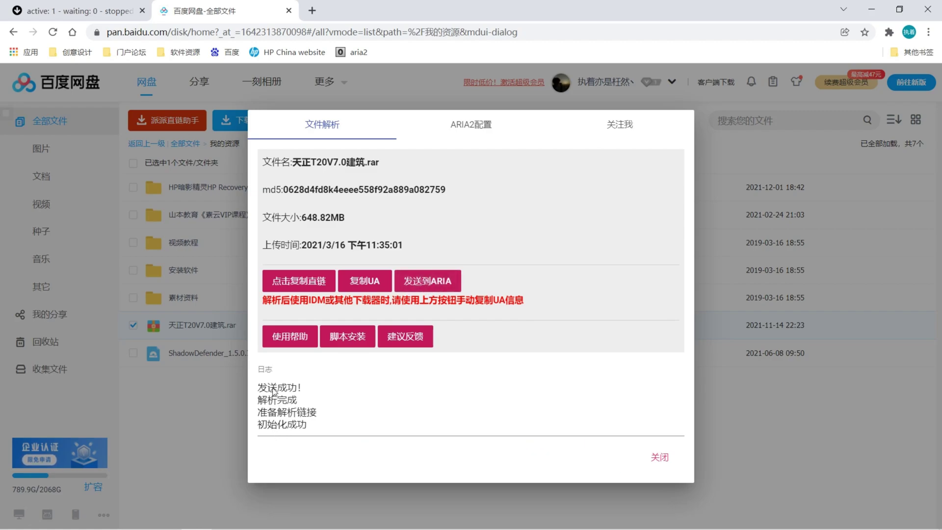
{"action": "left_click_drag", "start_coordinate": [263, 387], "coordinate": [297, 389]}
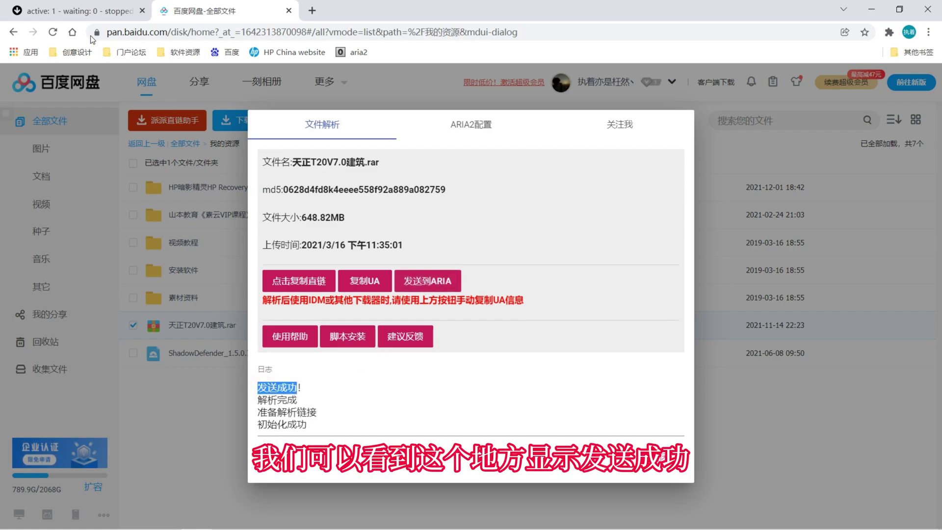
{"action": "left_click", "coordinate": [73, 11]}
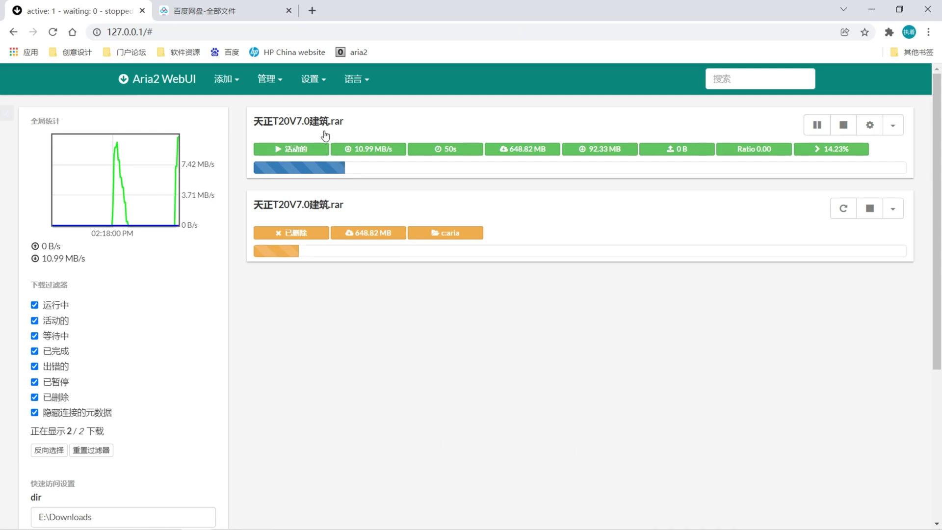
- Expand the rar download's details (11.30 MB/s) and briefly view the 添加 > 使用种子 dialog
{"action": "left_click", "coordinate": [388, 137]}
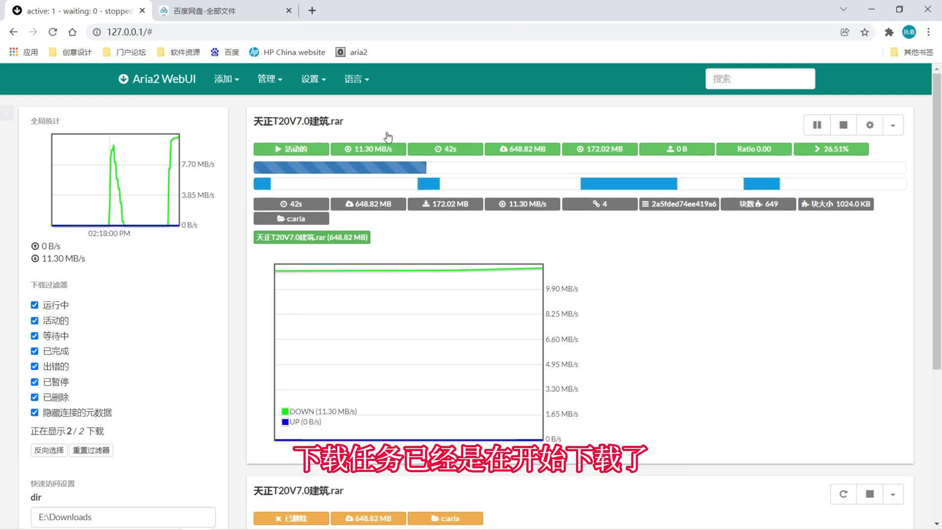
{"action": "triple_click", "coordinate": [49, 260]}
{"action": "left_click", "coordinate": [131, 265]}
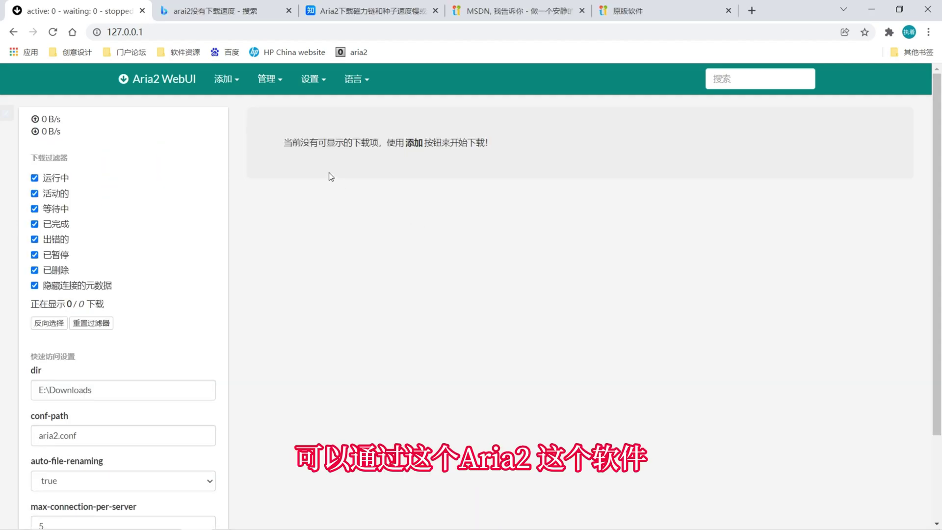
{"action": "left_click", "coordinate": [226, 79]}
{"action": "left_click", "coordinate": [247, 111]}
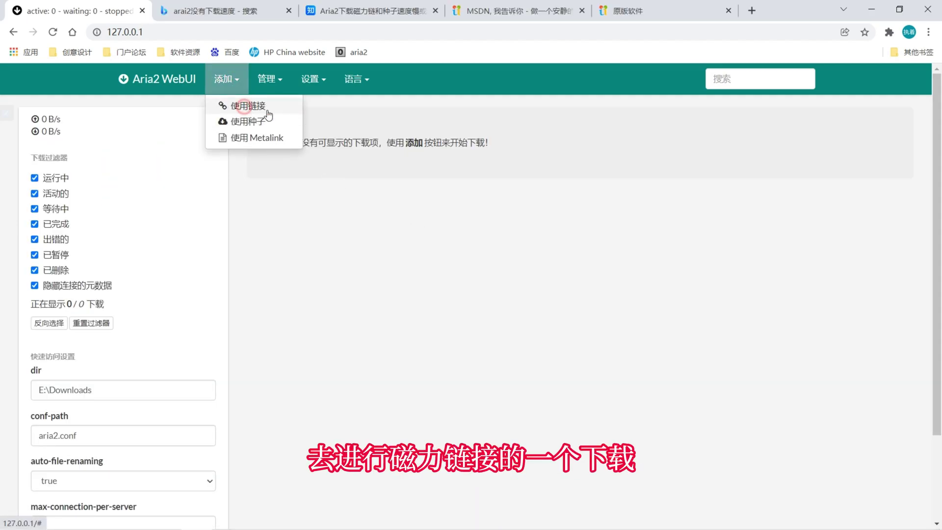
{"action": "left_click", "coordinate": [251, 122]}
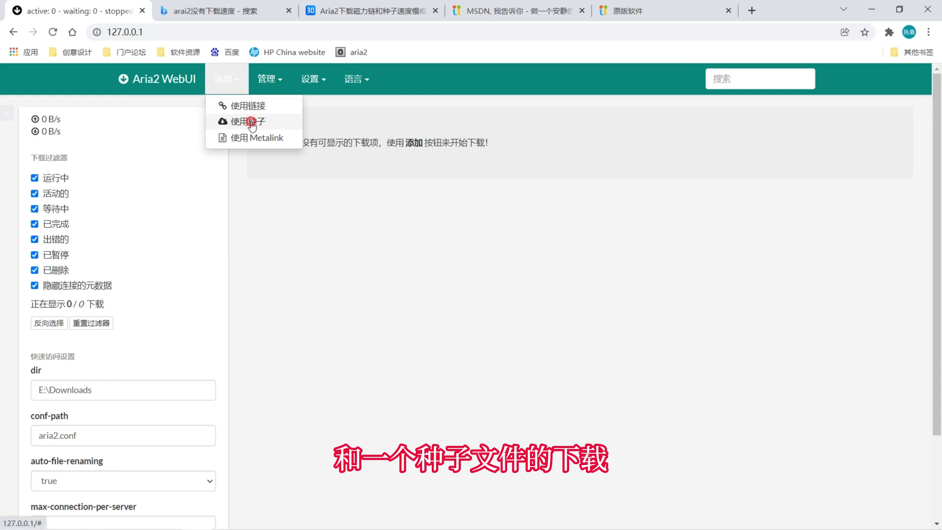
{"action": "left_click", "coordinate": [636, 99]}
- Confirm the Aria2 console window is still open, then return to the WebUI browser
{"action": "key", "text": "alt+Tab"}
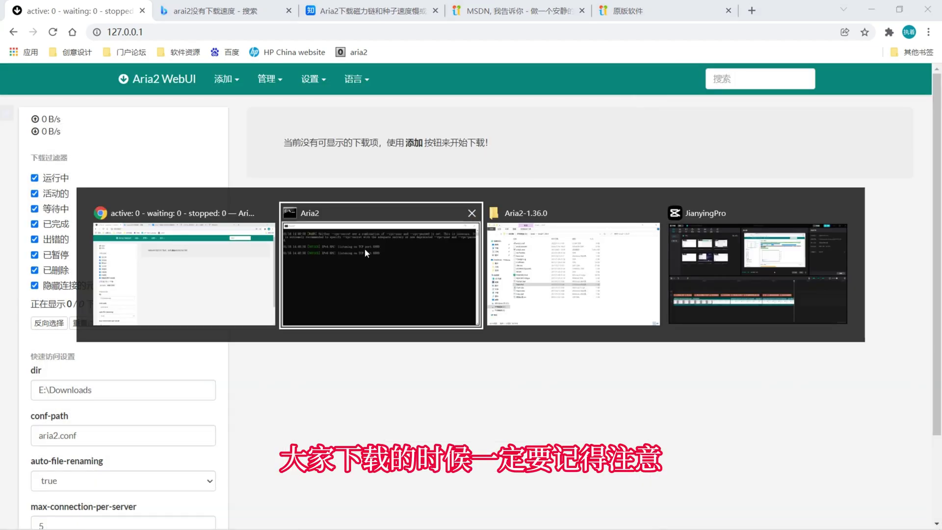
{"action": "left_click", "coordinate": [380, 245]}
{"action": "left_click_drag", "start_coordinate": [124, 89], "coordinate": [166, 97]}
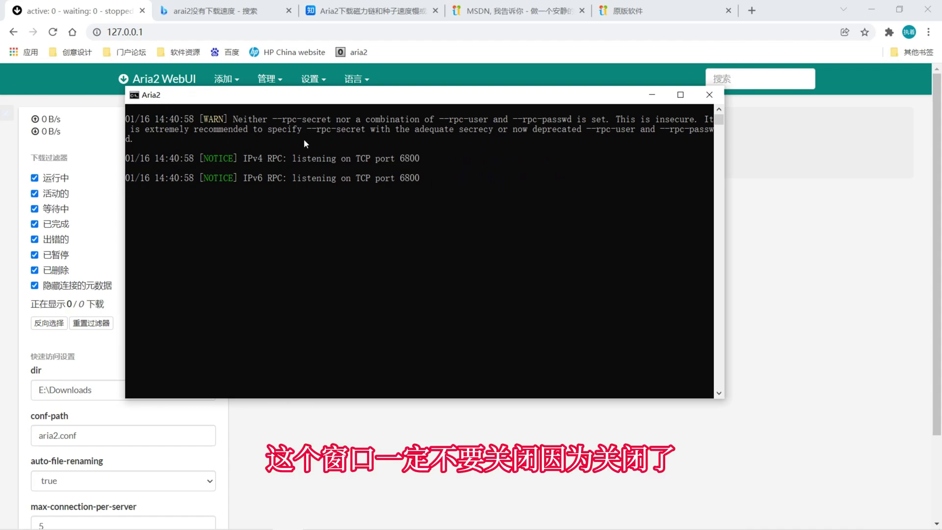
{"action": "left_click", "coordinate": [307, 403]}
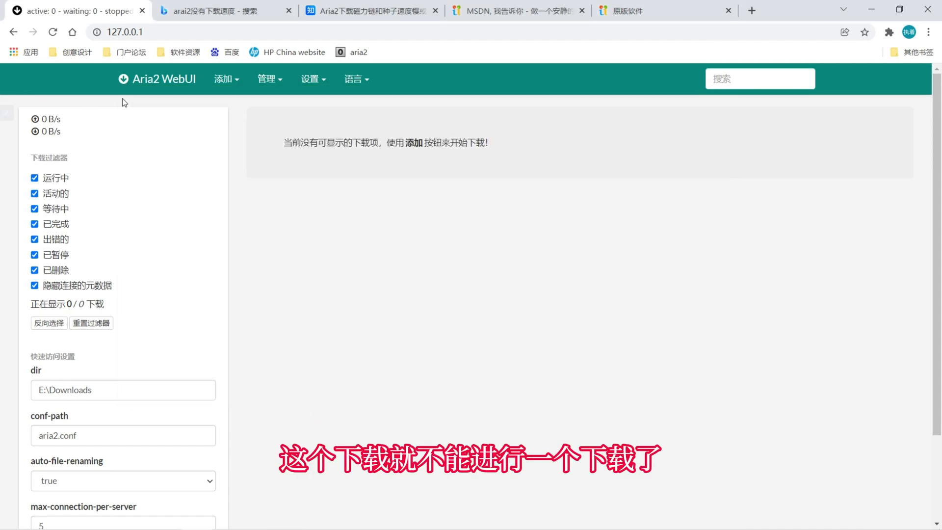
- Minimize the browser, move the Aria2 console aside, and check processes in Task Manager
{"action": "left_click", "coordinate": [872, 9]}
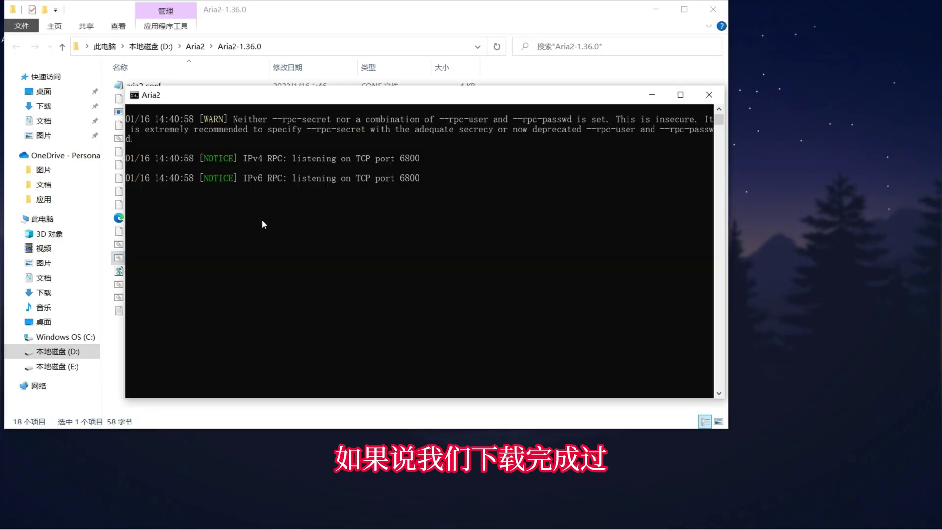
{"action": "left_click_drag", "start_coordinate": [365, 93], "coordinate": [630, 101]}
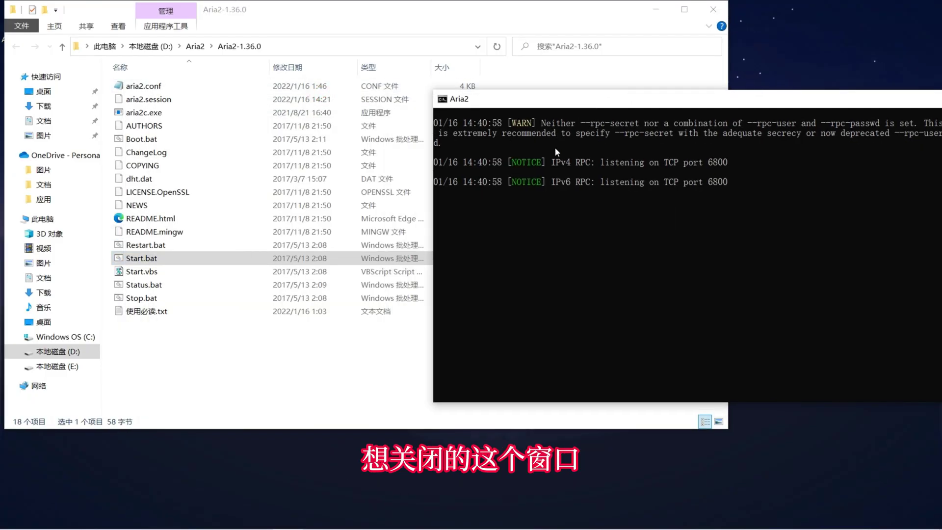
{"action": "key", "text": "ctrl+shift+Escape"}
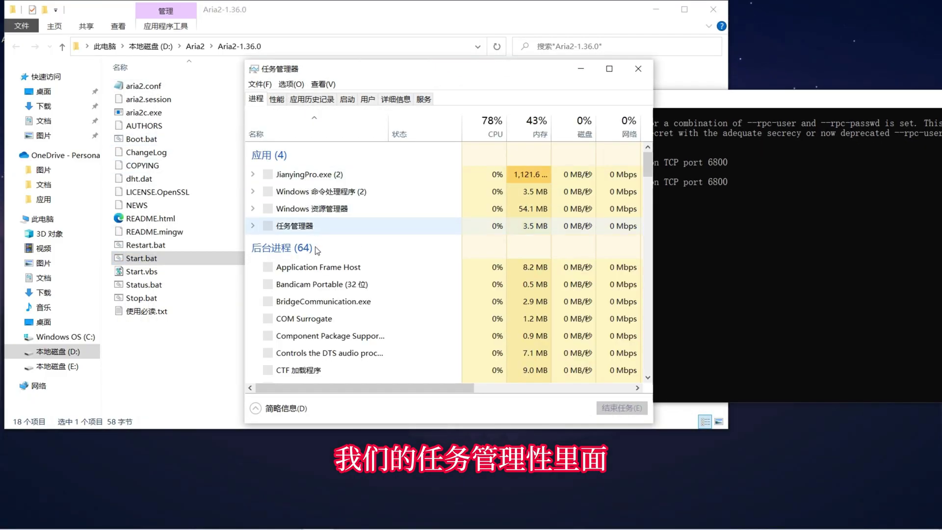
{"action": "scroll", "coordinate": [287, 293], "scroll_direction": "down", "scroll_amount": 2}
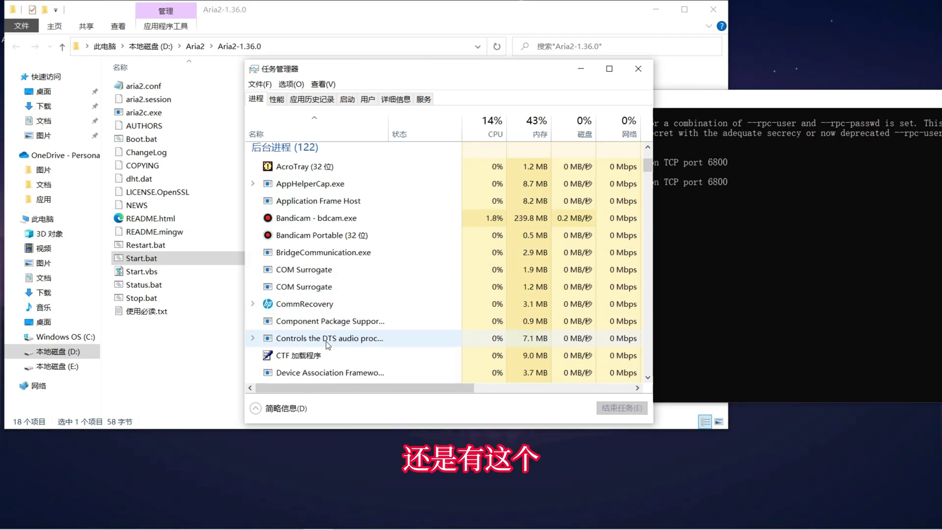
{"action": "scroll", "coordinate": [328, 312], "scroll_direction": "up", "scroll_amount": 2}
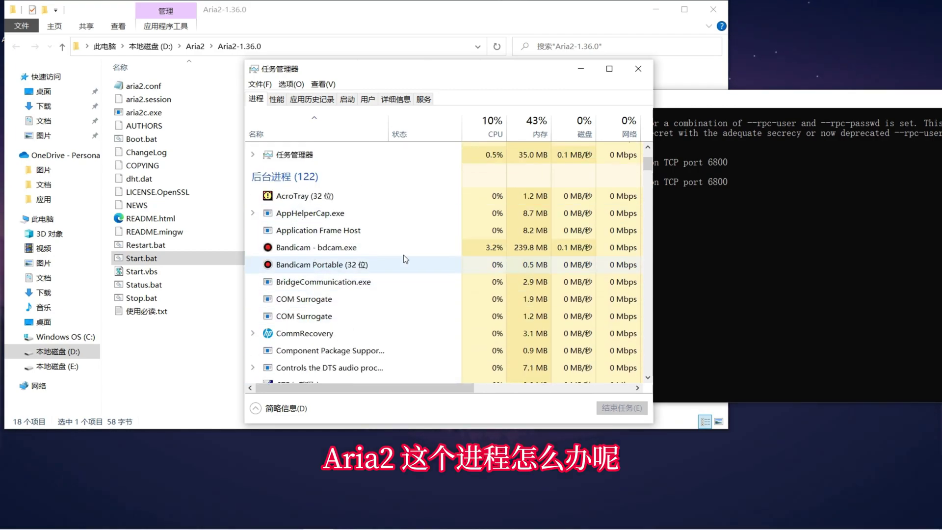
{"action": "scroll", "coordinate": [338, 274], "scroll_direction": "down", "scroll_amount": 2}
- Run Stop.bat to end aria2c.exe and close the Aria2 Stop report
{"action": "left_click", "coordinate": [144, 301]}
{"action": "double_click", "coordinate": [160, 302]}
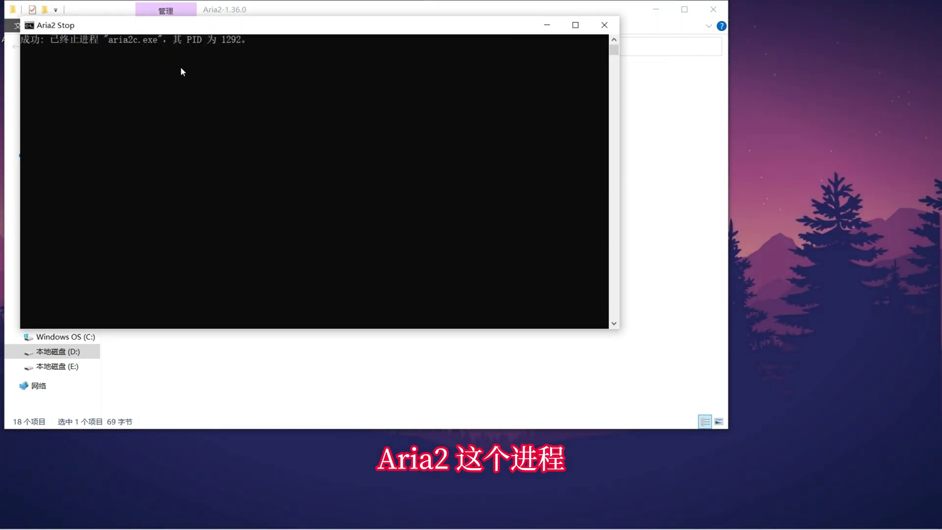
{"action": "left_click", "coordinate": [605, 25]}
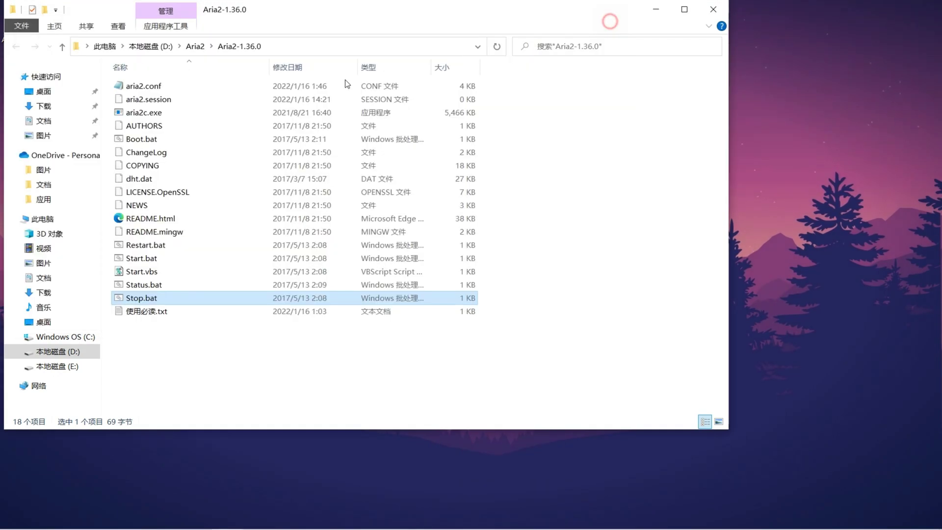
{"action": "left_click", "coordinate": [166, 337]}
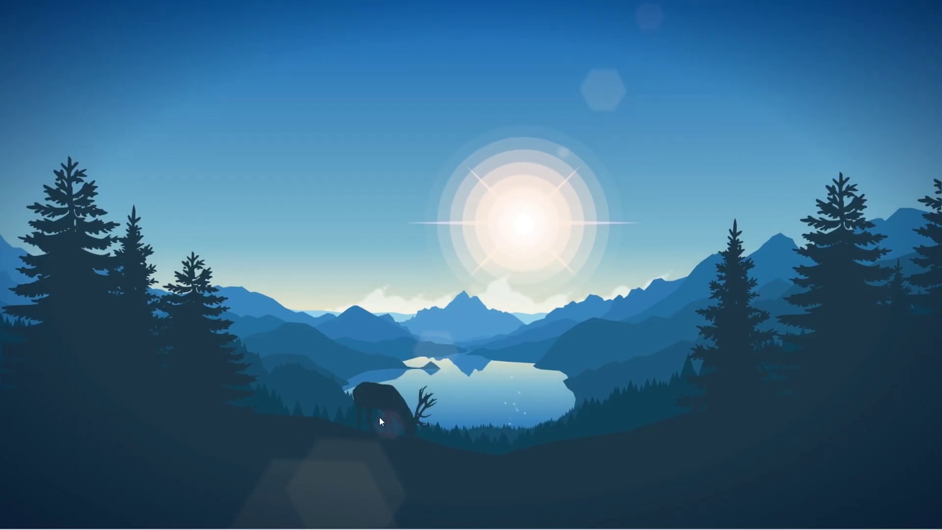